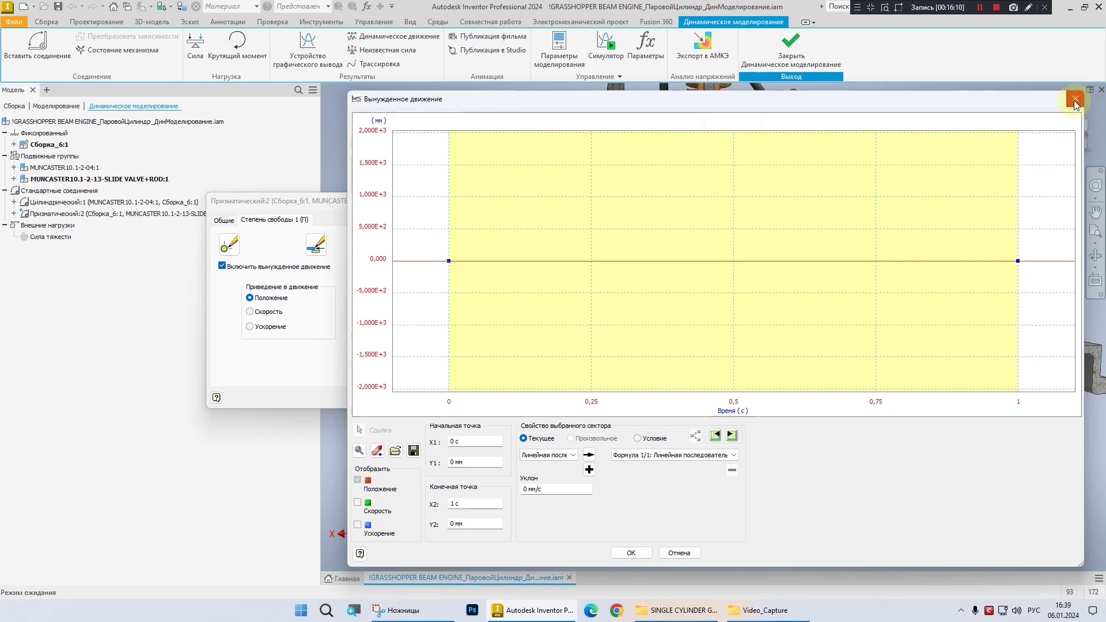
- Discard the open imposed-motion and joint settings, and set the simulation's final time to 2 s in the Simulator
{"action": "left_click", "coordinate": [1074, 99]}
{"action": "left_click", "coordinate": [461, 399]}
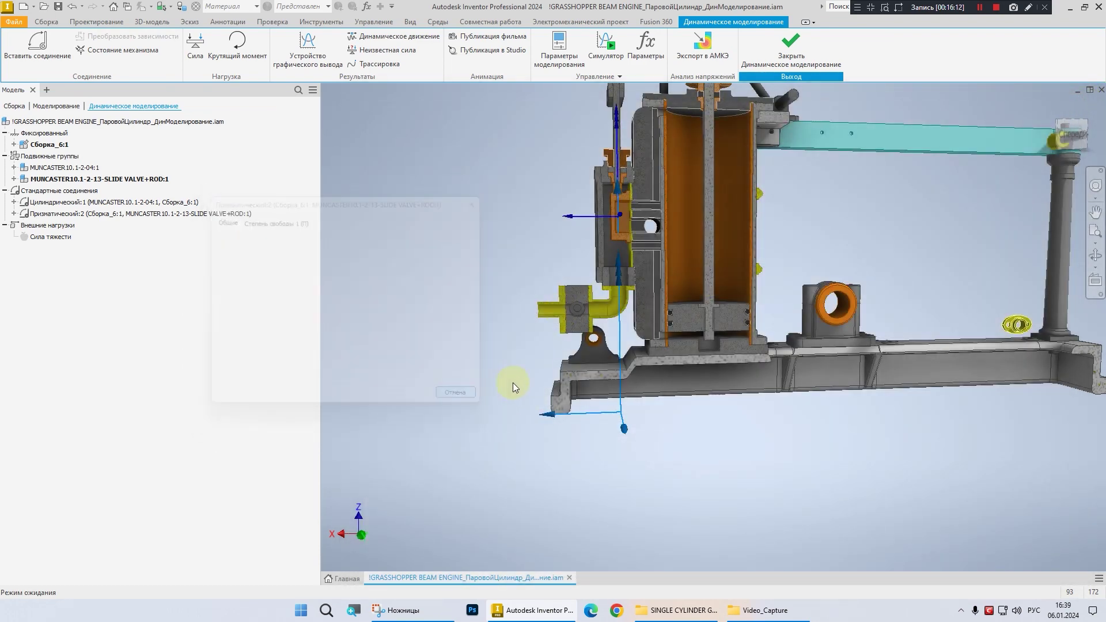
{"action": "left_click", "coordinate": [605, 48]}
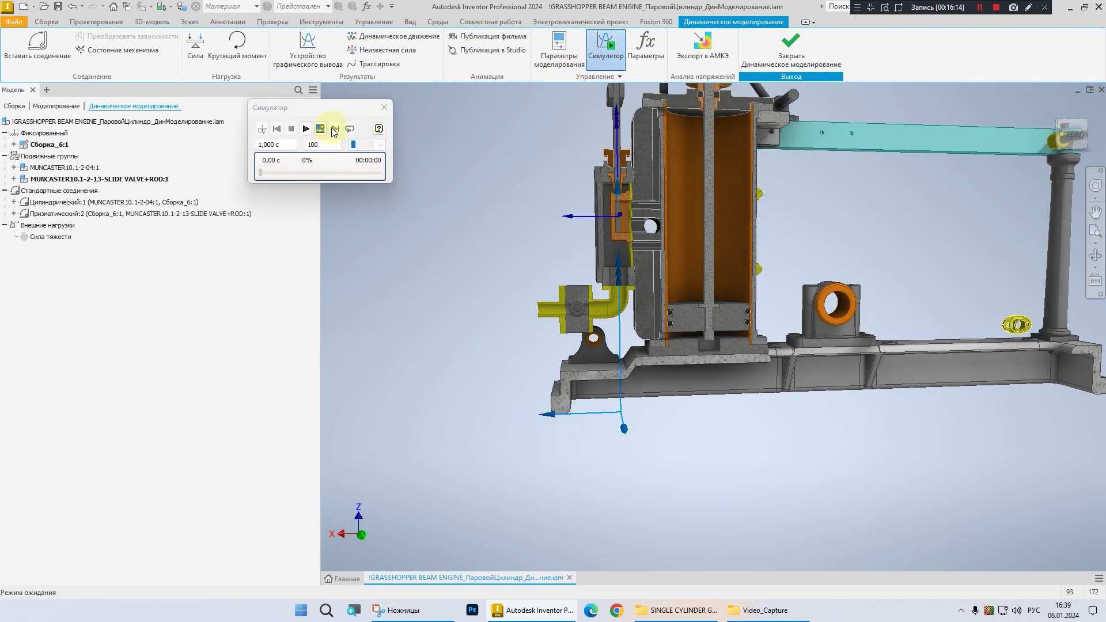
{"action": "left_click_drag", "start_coordinate": [340, 99], "coordinate": [415, 101]}
{"action": "double_click", "coordinate": [360, 136]}
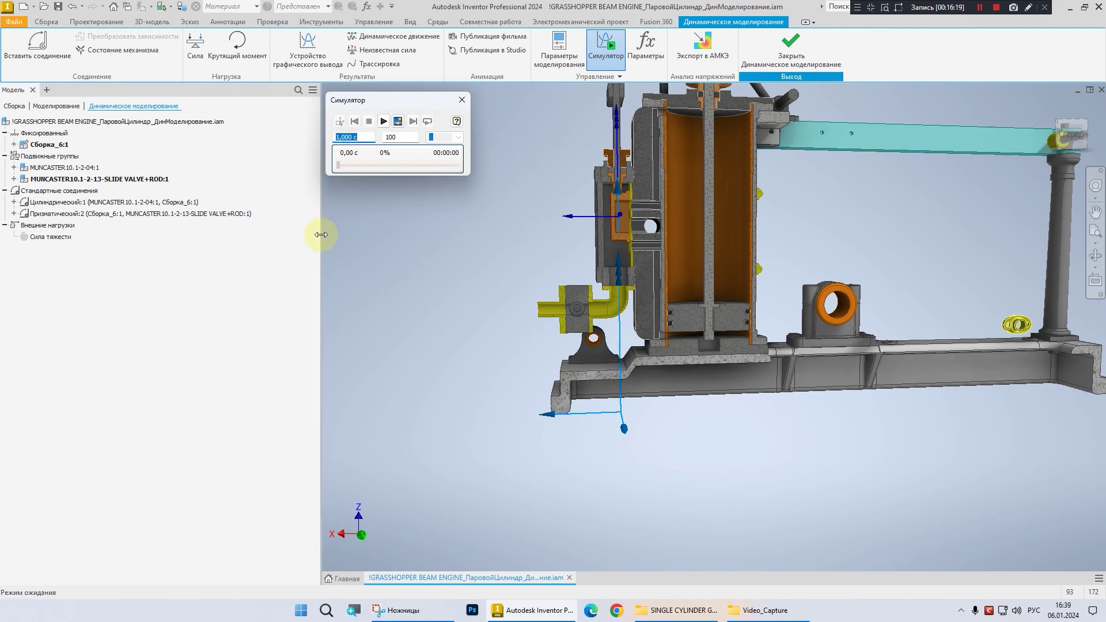
{"action": "type", "text": "2"}
{"action": "key", "text": "Return"}
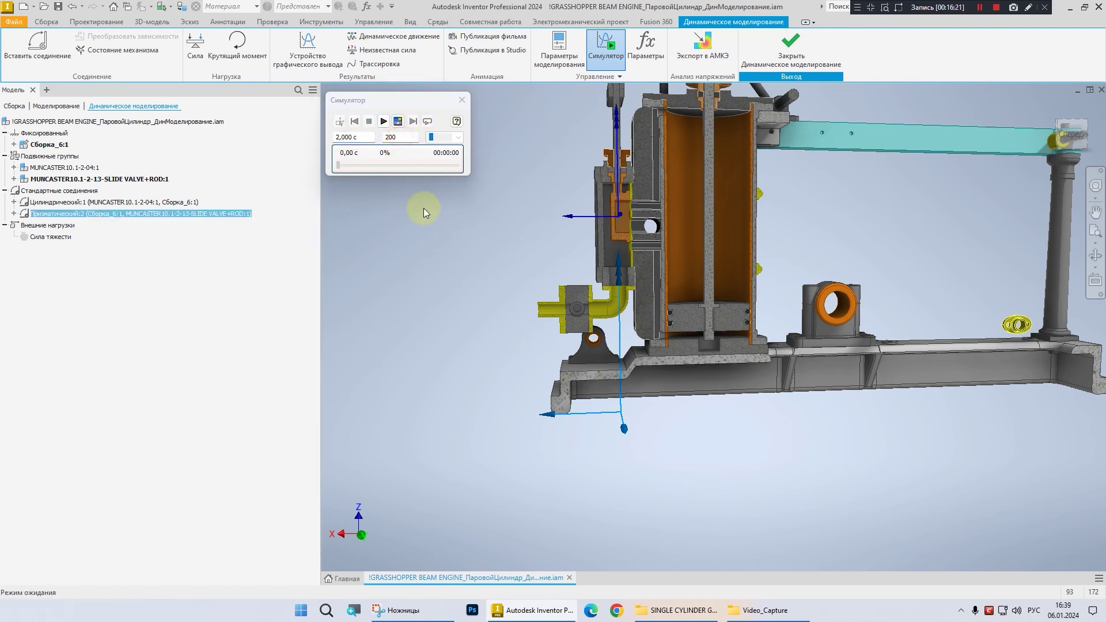
{"action": "left_click", "coordinate": [385, 136]}
{"action": "left_click", "coordinate": [400, 137]}
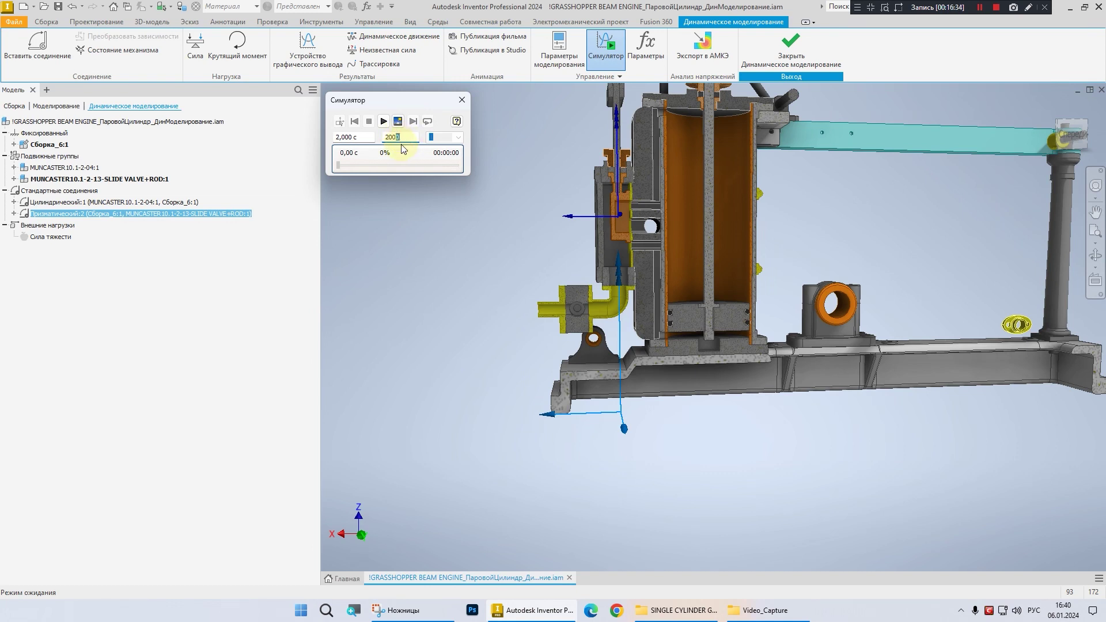
{"action": "key", "text": "BackSpace"}
- Enable imposed motion driven by position (Положение) on the slide valve's prismatic joint, and open its enlarged motion graph
{"action": "right_click", "coordinate": [92, 218]}
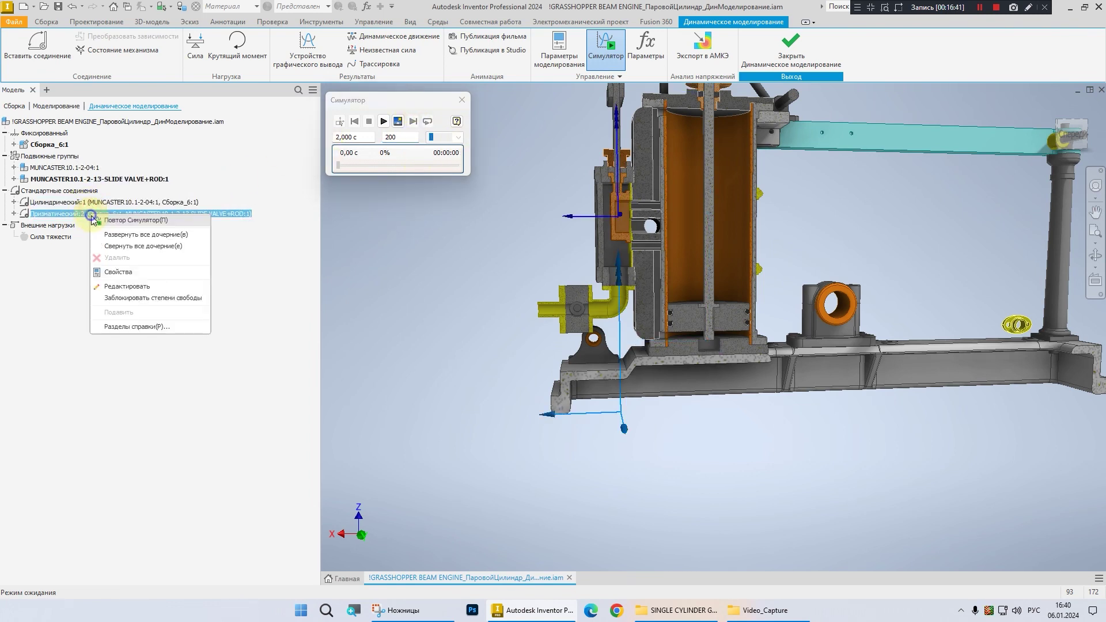
{"action": "left_click", "coordinate": [113, 272]}
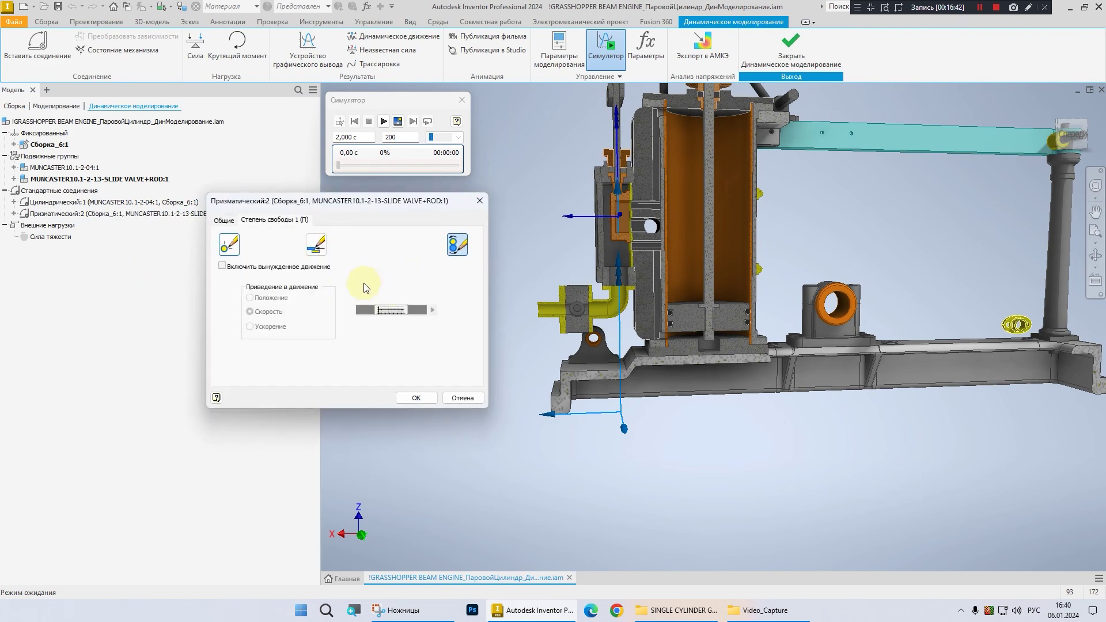
{"action": "left_click", "coordinate": [222, 266]}
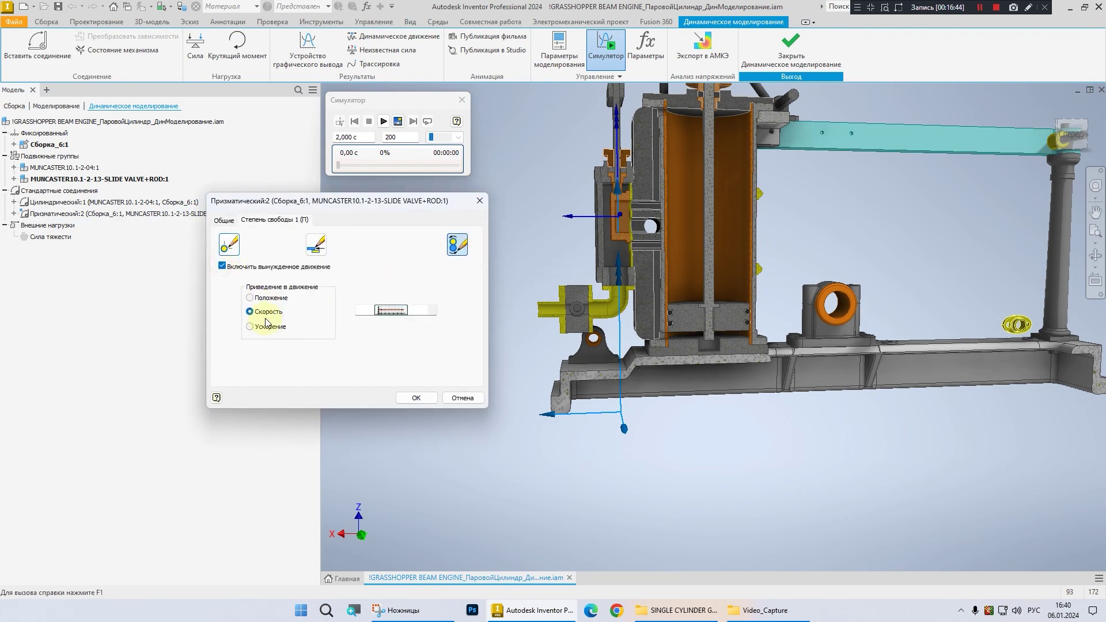
{"action": "left_click", "coordinate": [250, 298]}
{"action": "left_click", "coordinate": [391, 310]}
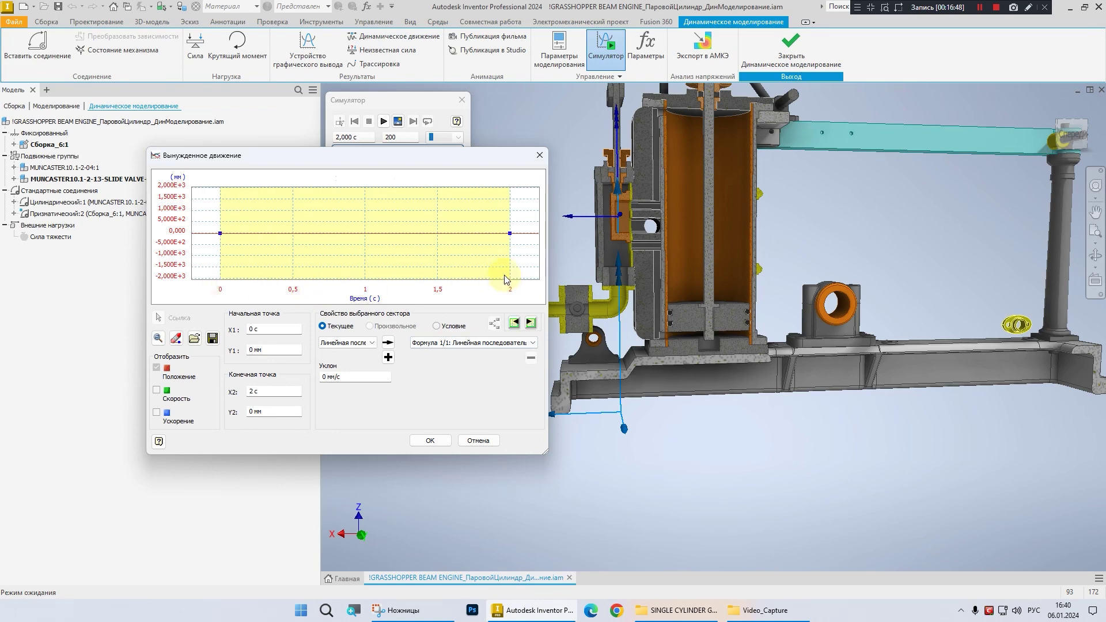
{"action": "left_click_drag", "start_coordinate": [445, 156], "coordinate": [780, 97]}
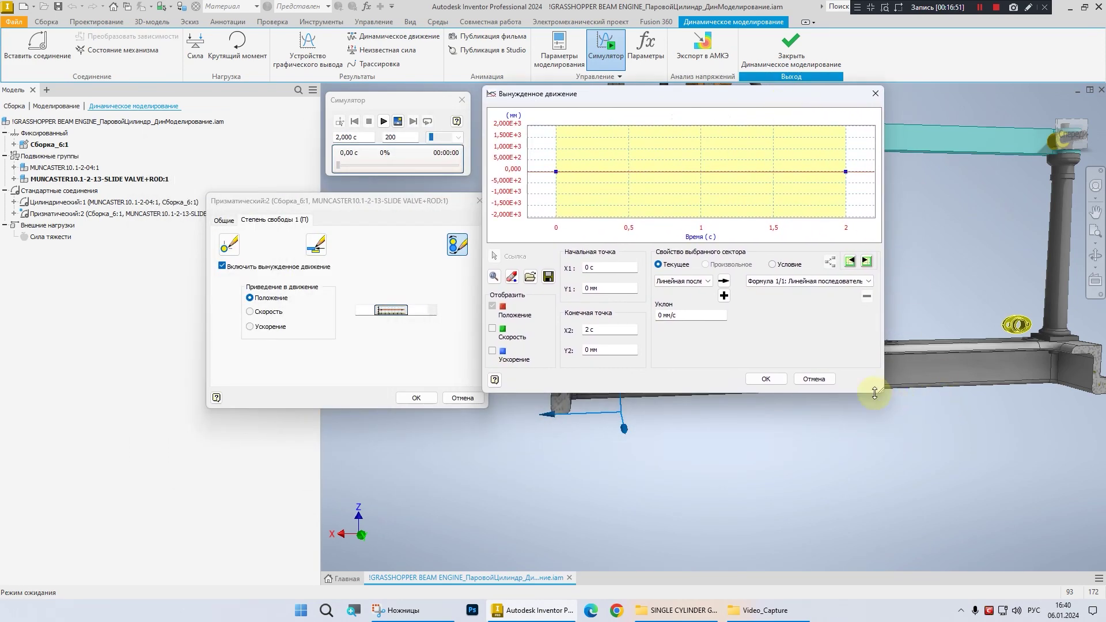
{"action": "left_click_drag", "start_coordinate": [875, 393], "coordinate": [1084, 559]}
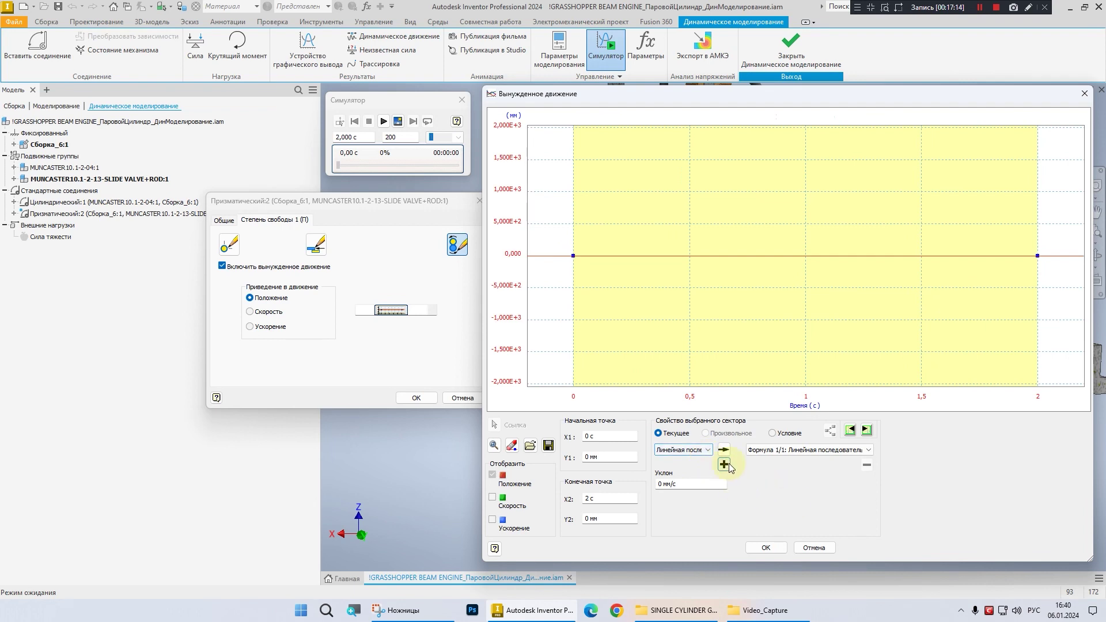
- Examine the law types available for the selected sector of the imposed-motion graph
{"action": "left_click", "coordinate": [704, 455]}
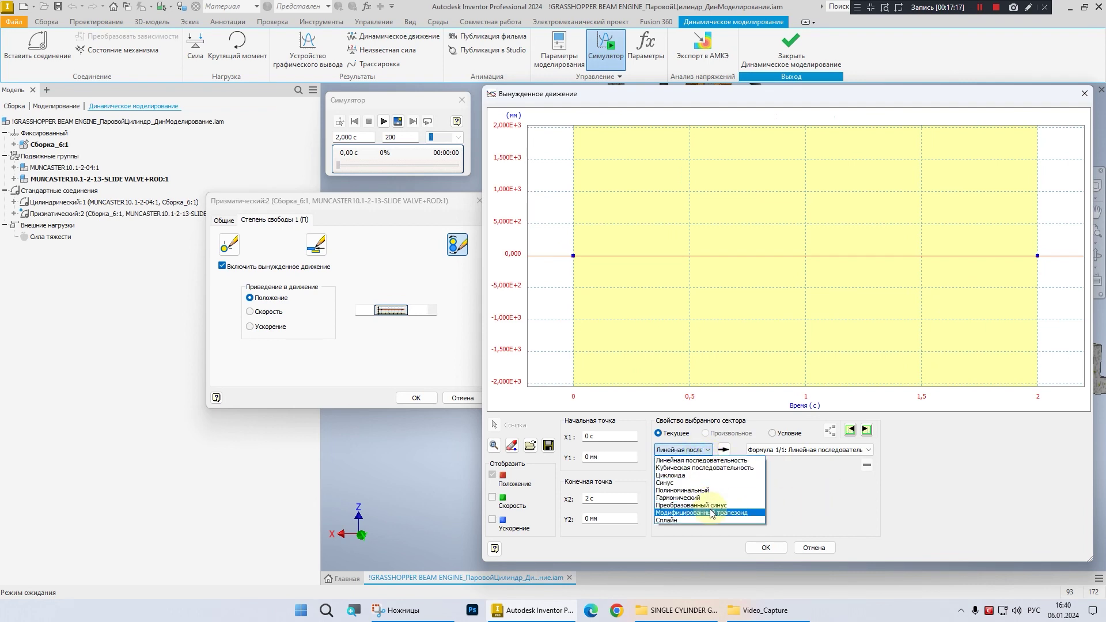
{"action": "left_click", "coordinate": [809, 494]}
{"action": "left_click", "coordinate": [708, 451]}
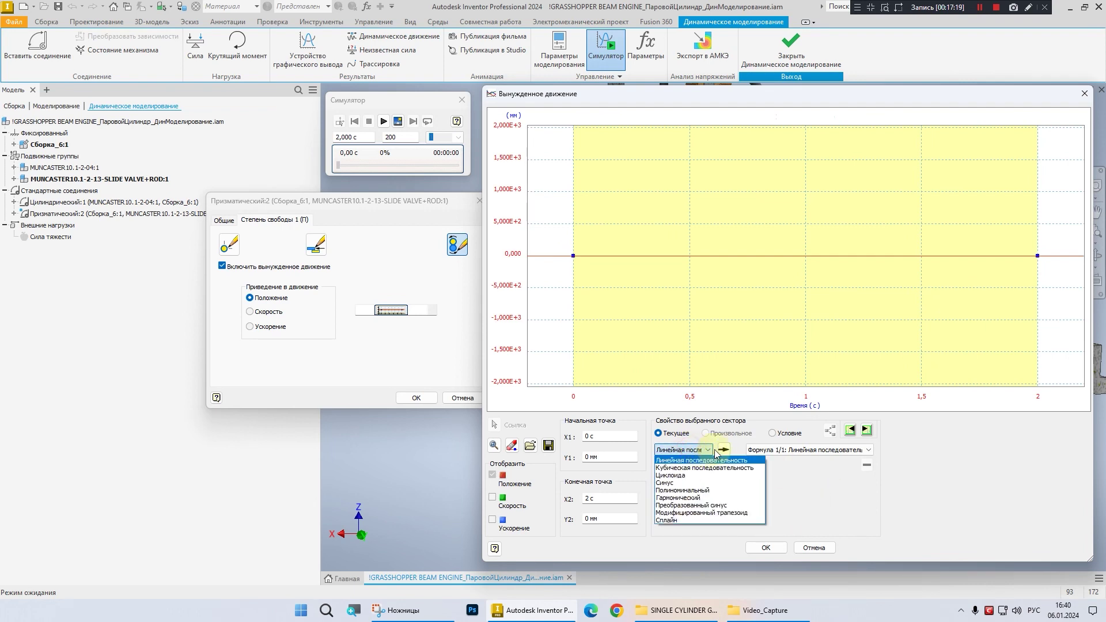
{"action": "left_click", "coordinate": [709, 451]}
{"action": "left_click", "coordinate": [708, 452]}
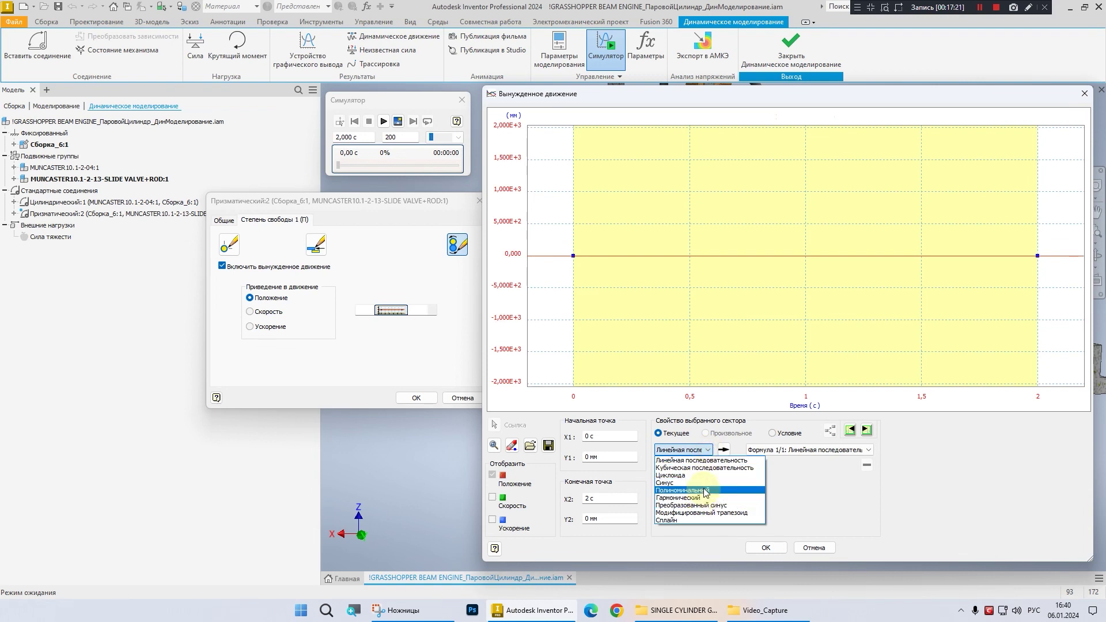
{"action": "key", "text": "Down"}
{"action": "key", "text": "Down"}
{"action": "key", "text": "Down"}
{"action": "key", "text": "Up"}
{"action": "key", "text": "Up"}
{"action": "key", "text": "Up"}
{"action": "key", "text": "Up"}
{"action": "key", "text": "Up"}
{"action": "key", "text": "Up"}
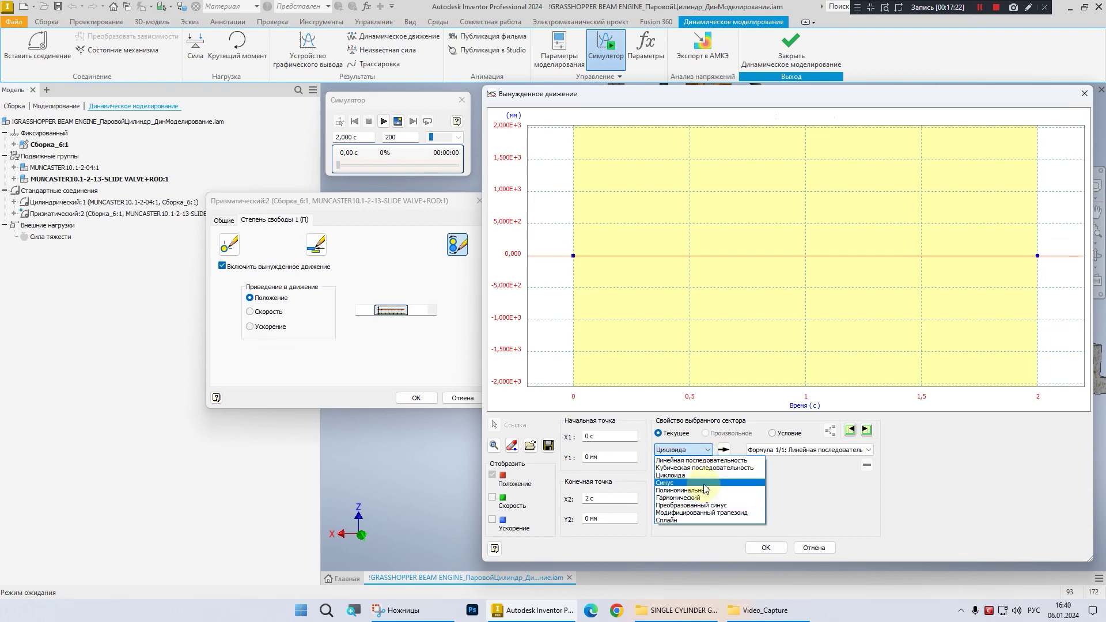
{"action": "left_click", "coordinate": [808, 485]}
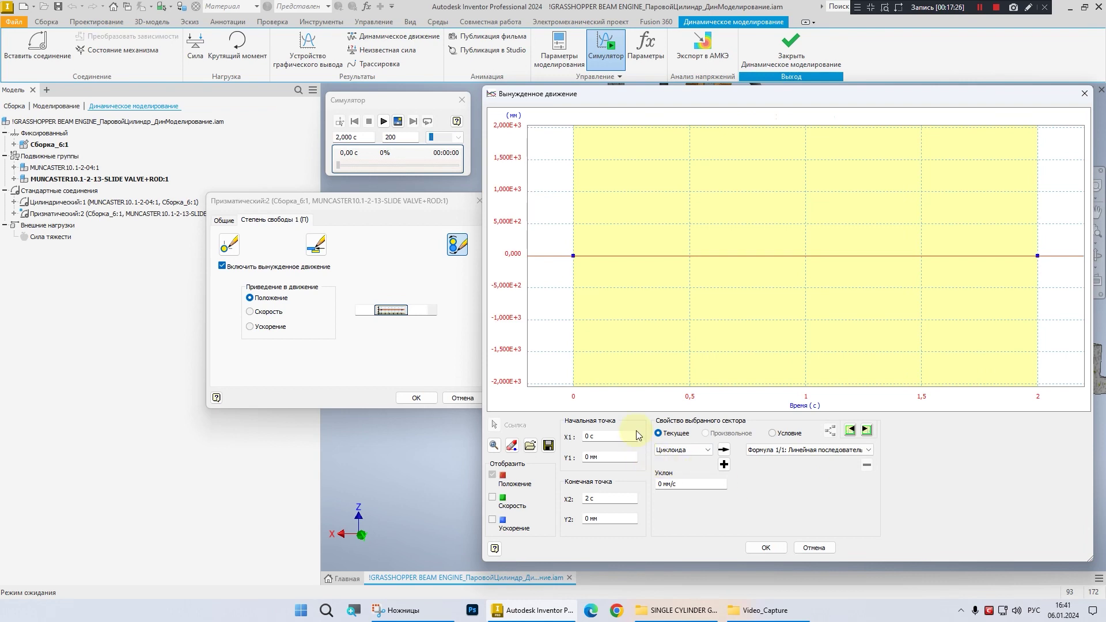
{"action": "left_click", "coordinate": [812, 450]}
{"action": "left_click", "coordinate": [812, 450]}
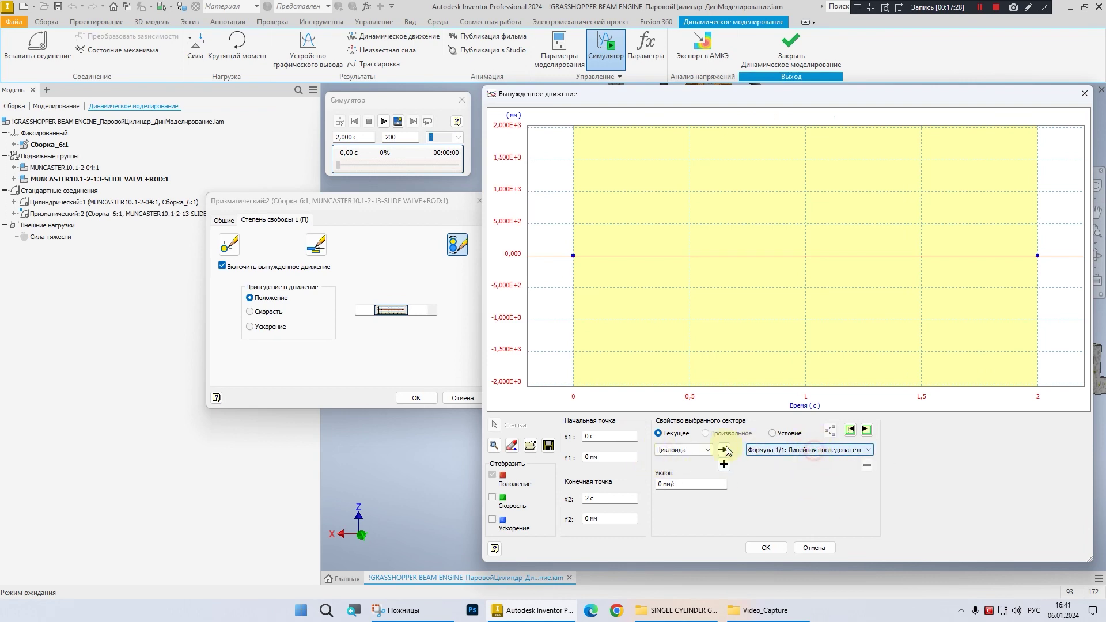
- Replace the selected sector's linear law with the sine law (Синус)
{"action": "left_click", "coordinate": [698, 450]}
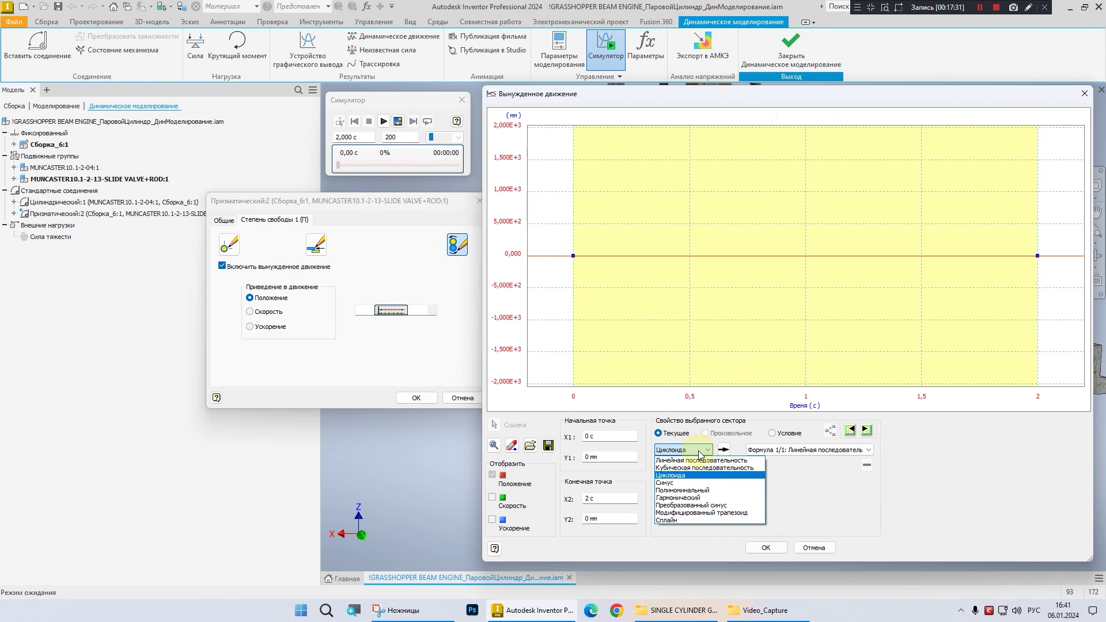
{"action": "left_click", "coordinate": [671, 483]}
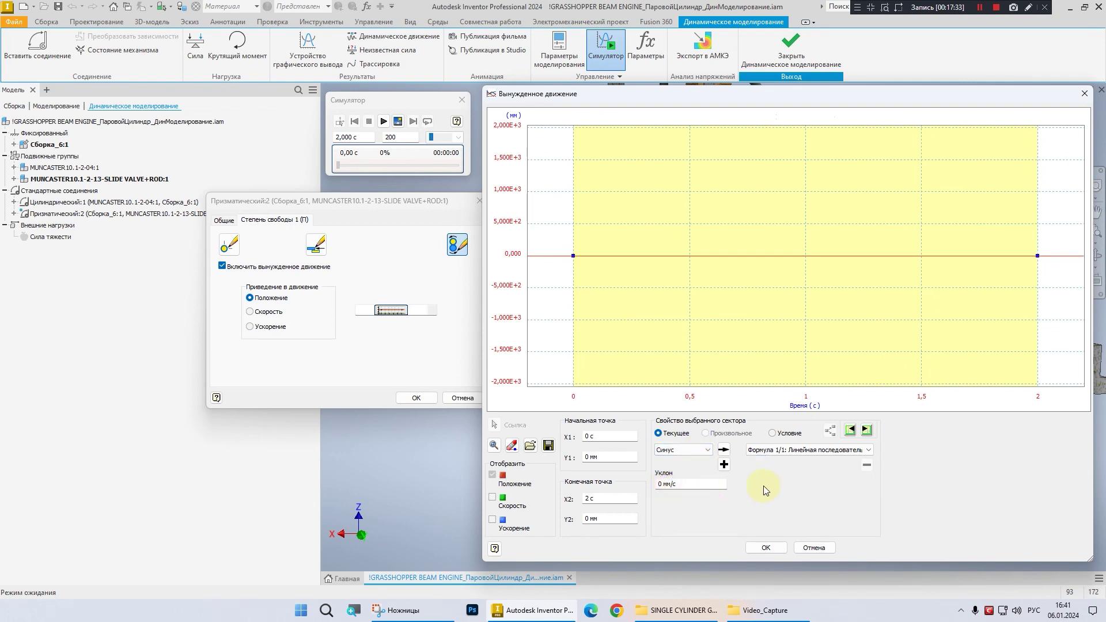
{"action": "left_click", "coordinate": [725, 451]}
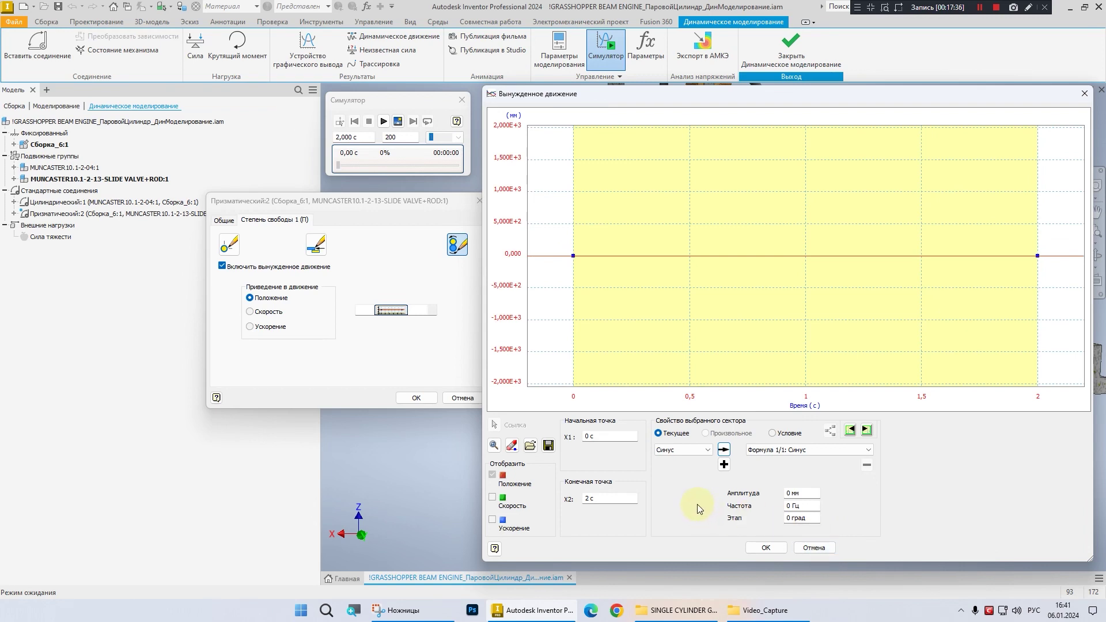
{"action": "left_click", "coordinate": [708, 450]}
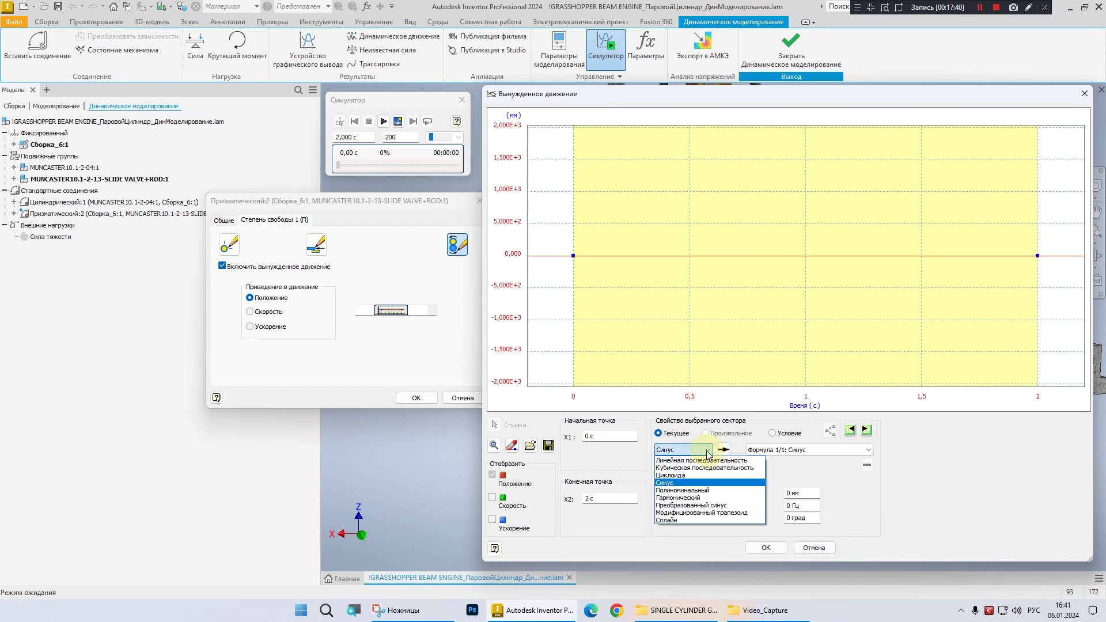
{"action": "left_click", "coordinate": [807, 473]}
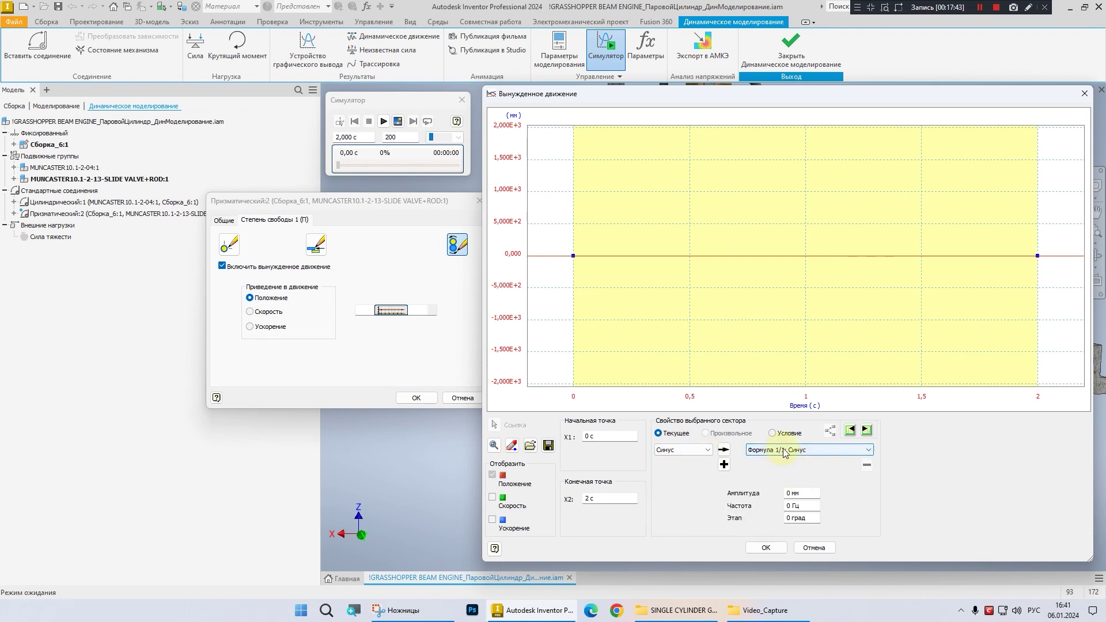
- Set the sine law's amplitude to 4.5 mm and its frequency to 2 Hz
{"action": "double_click", "coordinate": [786, 494]}
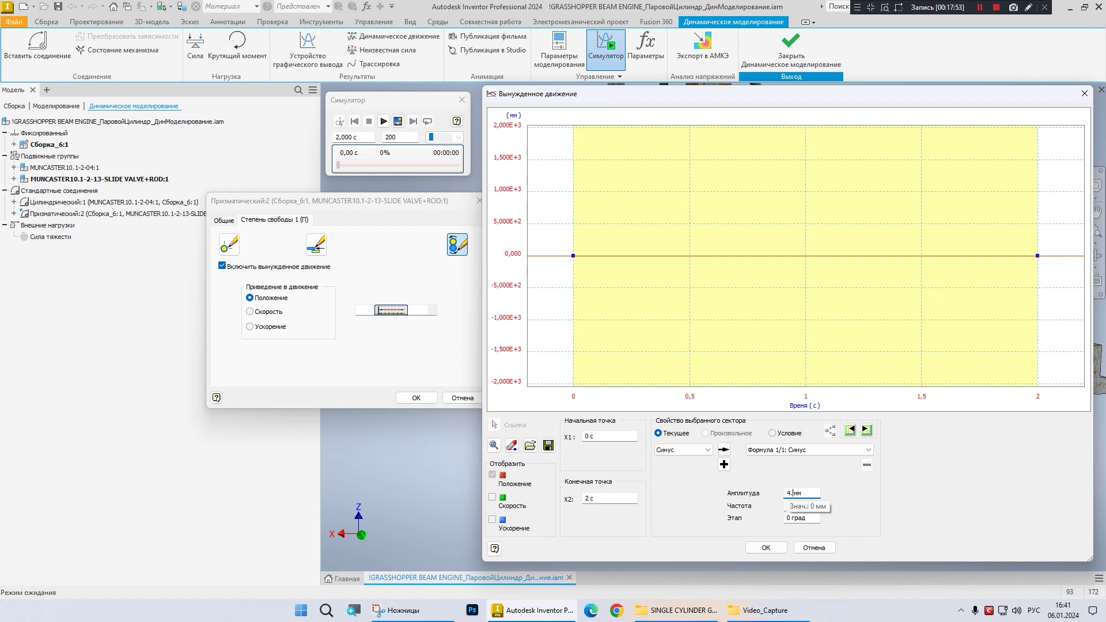
{"action": "key", "text": "Tab"}
{"action": "key", "text": "Tab"}
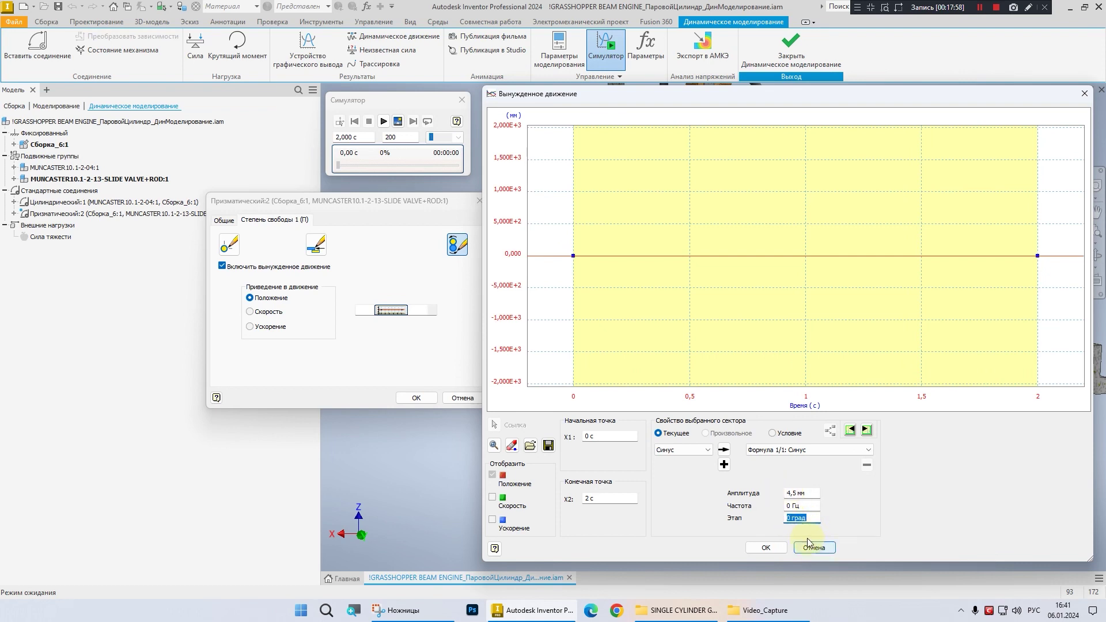
{"action": "left_click", "coordinate": [787, 507]}
{"action": "double_click", "coordinate": [787, 506]}
{"action": "type", "text": "2"}
{"action": "key", "text": "Tab"}
{"action": "left_click", "coordinate": [910, 517]}
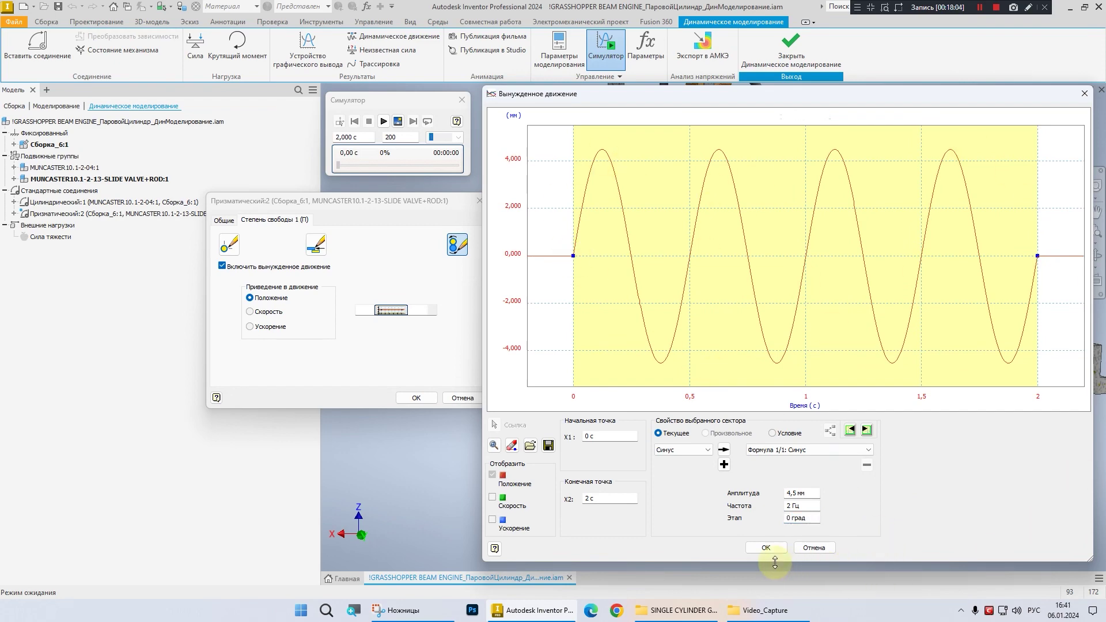
- Set the sine law's phase (Этап) to 90 degrees and compare the curve with the valve in the model
{"action": "left_click_drag", "start_coordinate": [695, 96], "coordinate": [713, 81]}
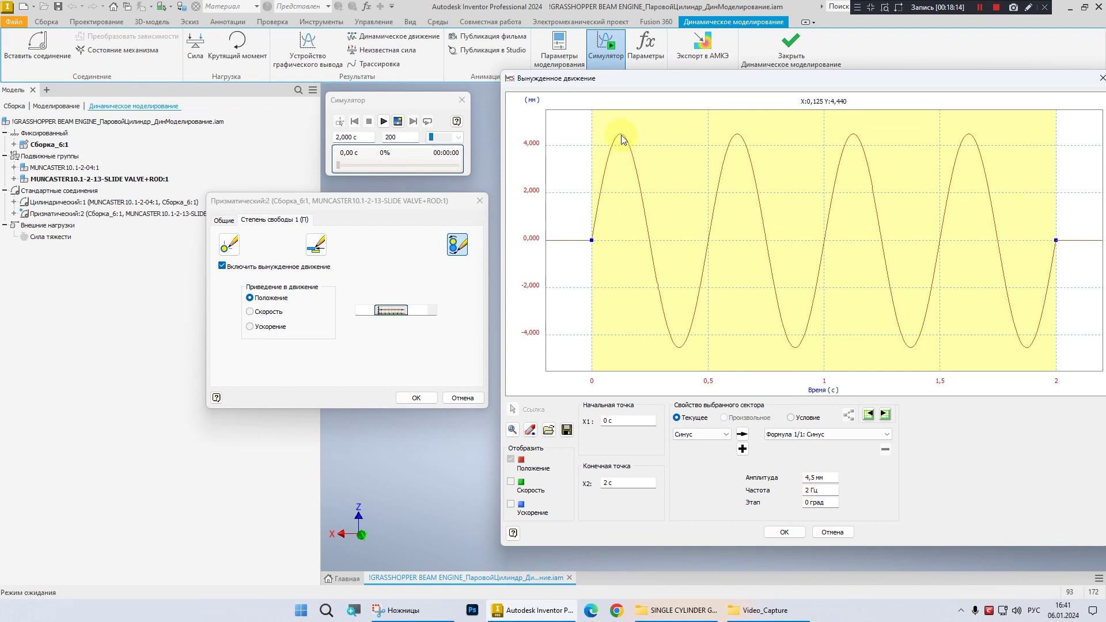
{"action": "double_click", "coordinate": [805, 501]}
{"action": "left_click", "coordinate": [805, 502]}
{"action": "type", "text": "9"}
{"action": "left_click", "coordinate": [846, 508]}
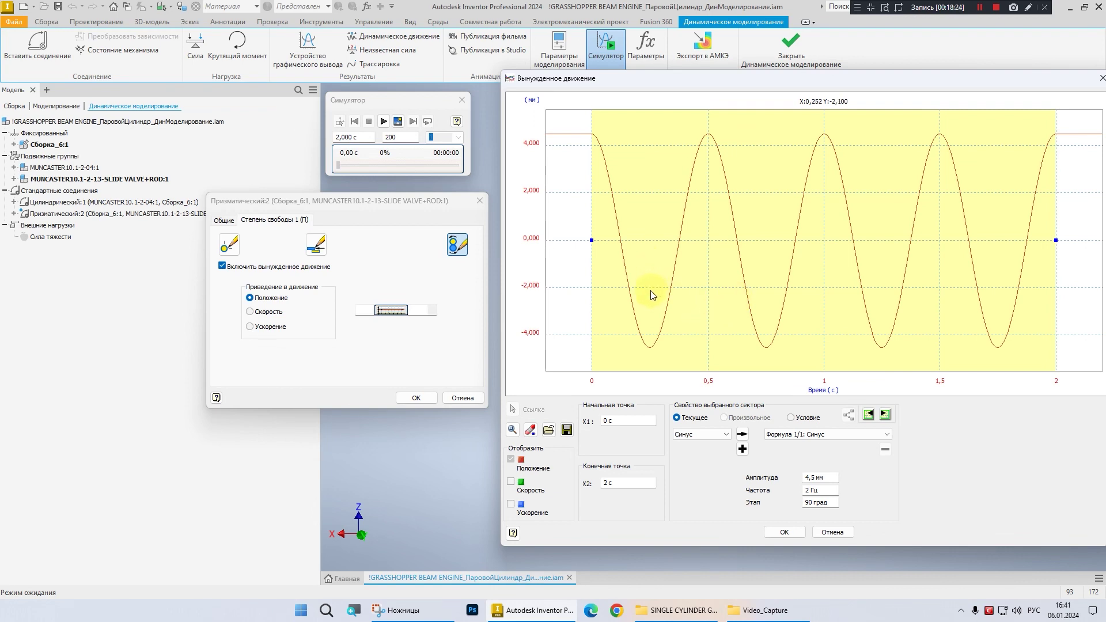
{"action": "left_click_drag", "start_coordinate": [643, 82], "coordinate": [785, 319]}
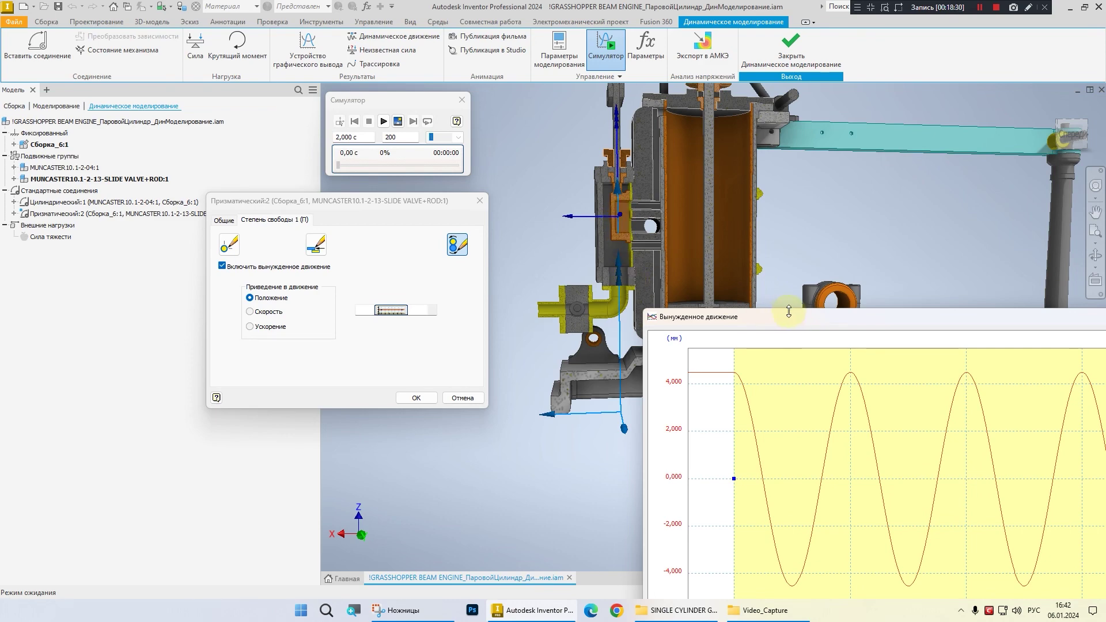
{"action": "left_click_drag", "start_coordinate": [788, 311], "coordinate": [629, 82]}
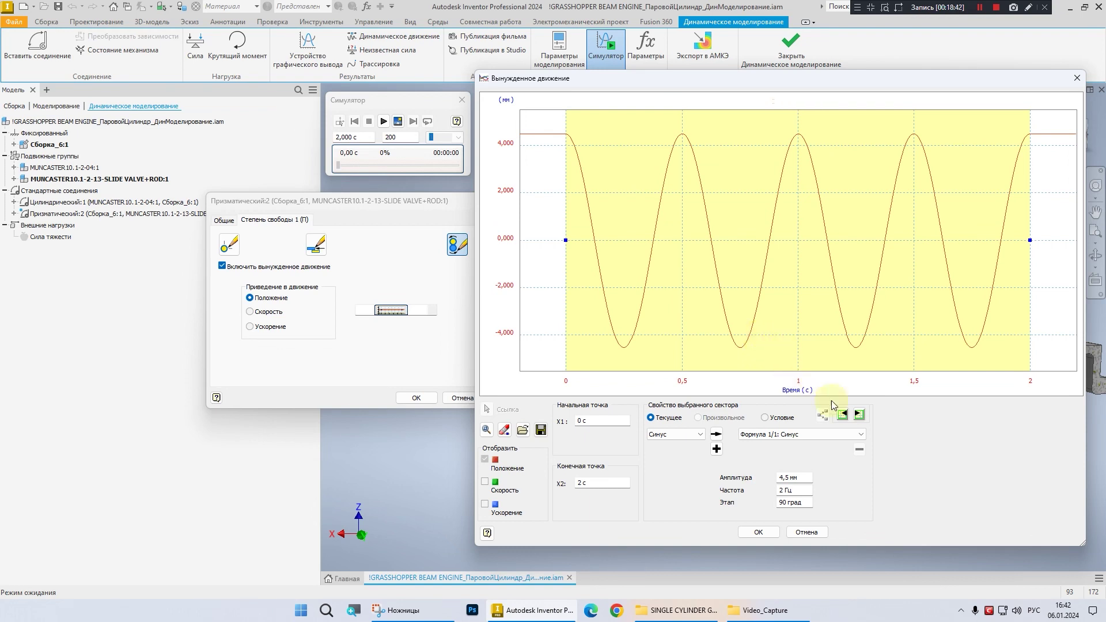
- Add a second formula of type linear sequence (Линейная последовательность) to the sine law's sector
{"action": "left_click", "coordinate": [761, 437]}
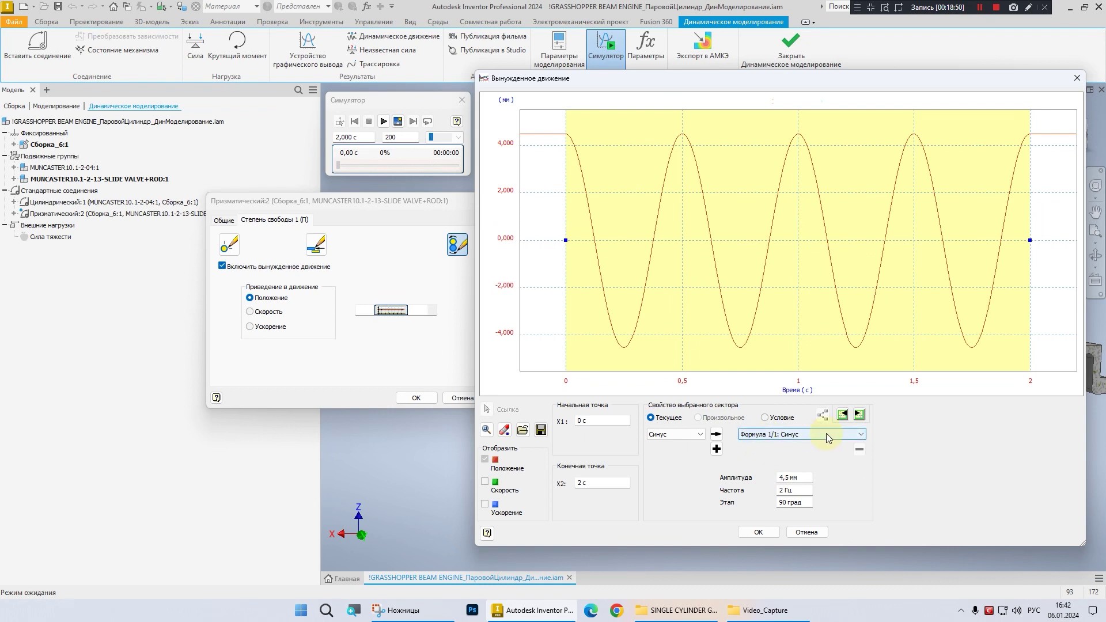
{"action": "left_click", "coordinate": [701, 435]}
{"action": "left_click", "coordinate": [686, 447]}
{"action": "left_click", "coordinate": [716, 448]}
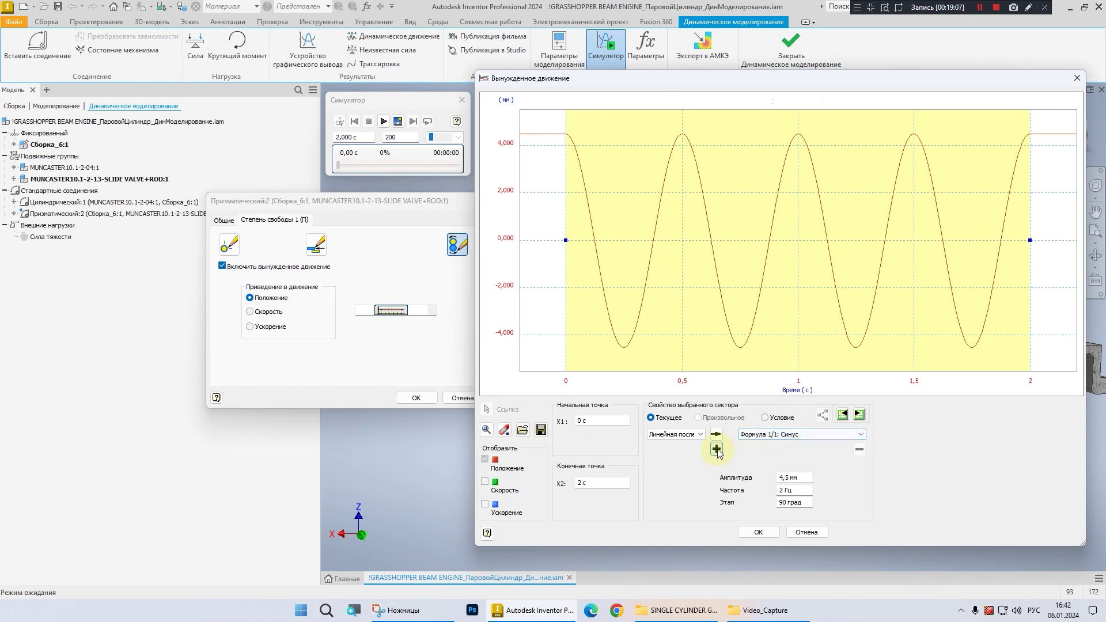
- Compare the sector's two formulas and set the linear sequence formula's slope (Уклон) to 10 mm/s
{"action": "left_click", "coordinate": [786, 435]}
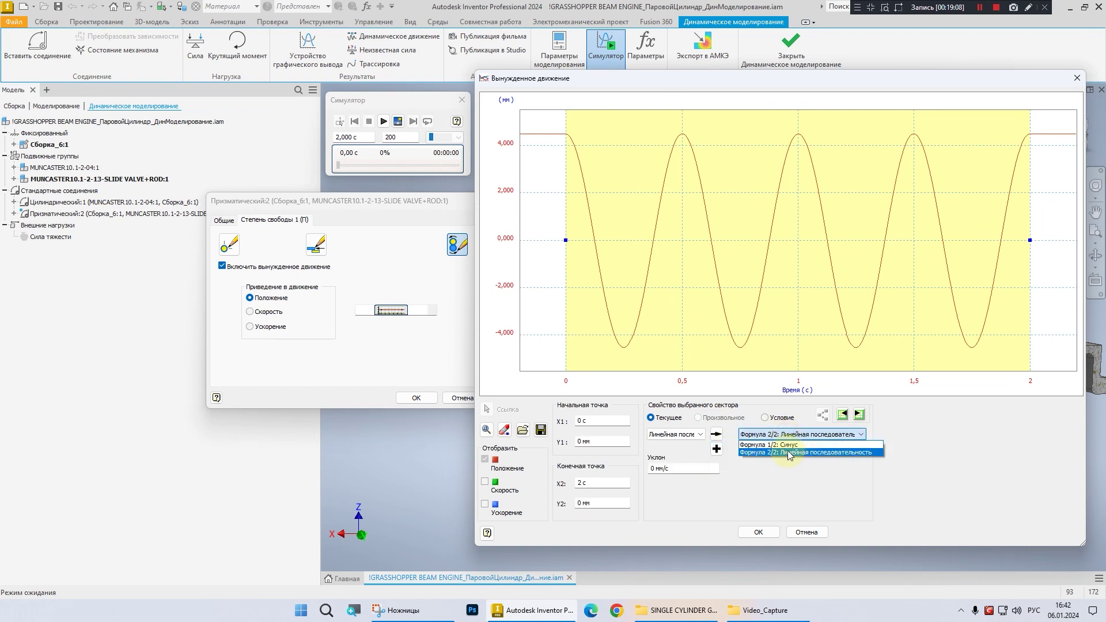
{"action": "left_click", "coordinate": [777, 445]}
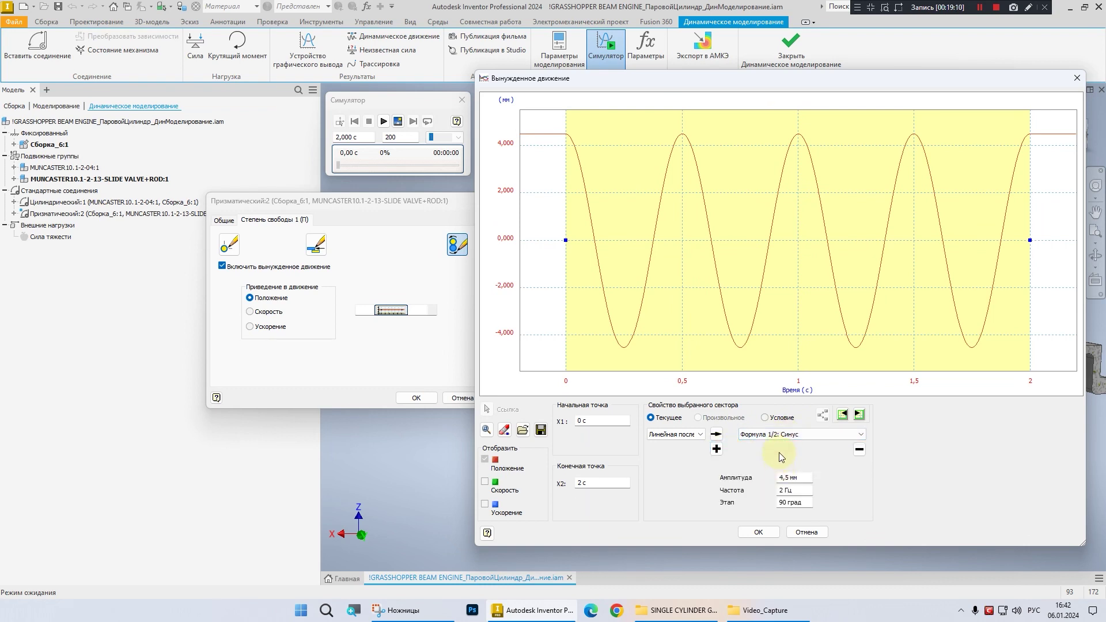
{"action": "left_click", "coordinate": [779, 434]}
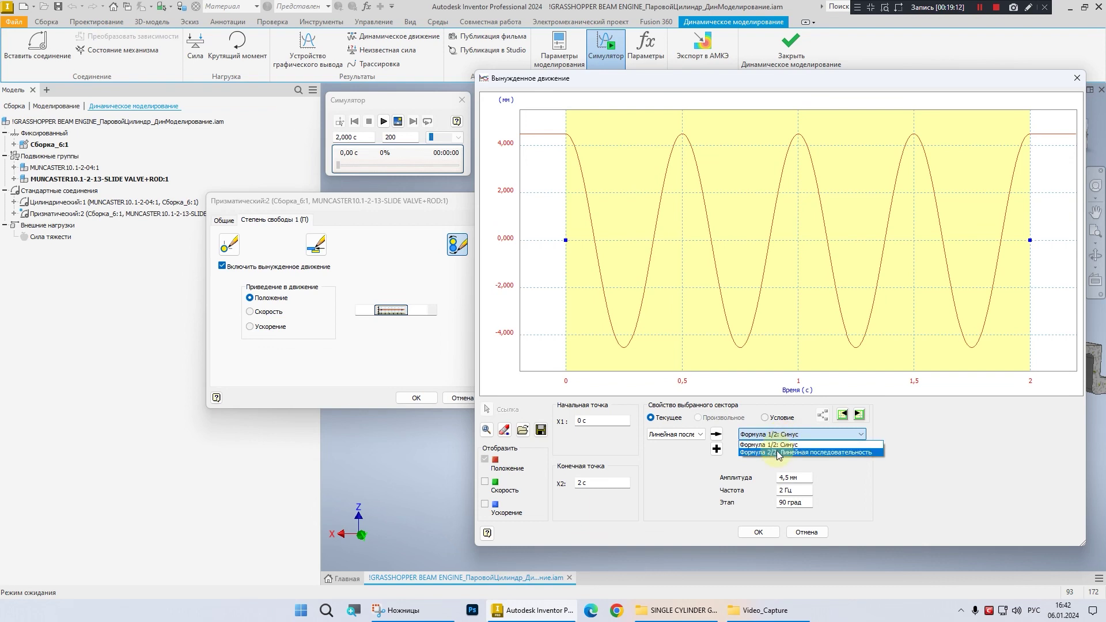
{"action": "left_click", "coordinate": [777, 452]}
{"action": "left_click", "coordinate": [651, 468]}
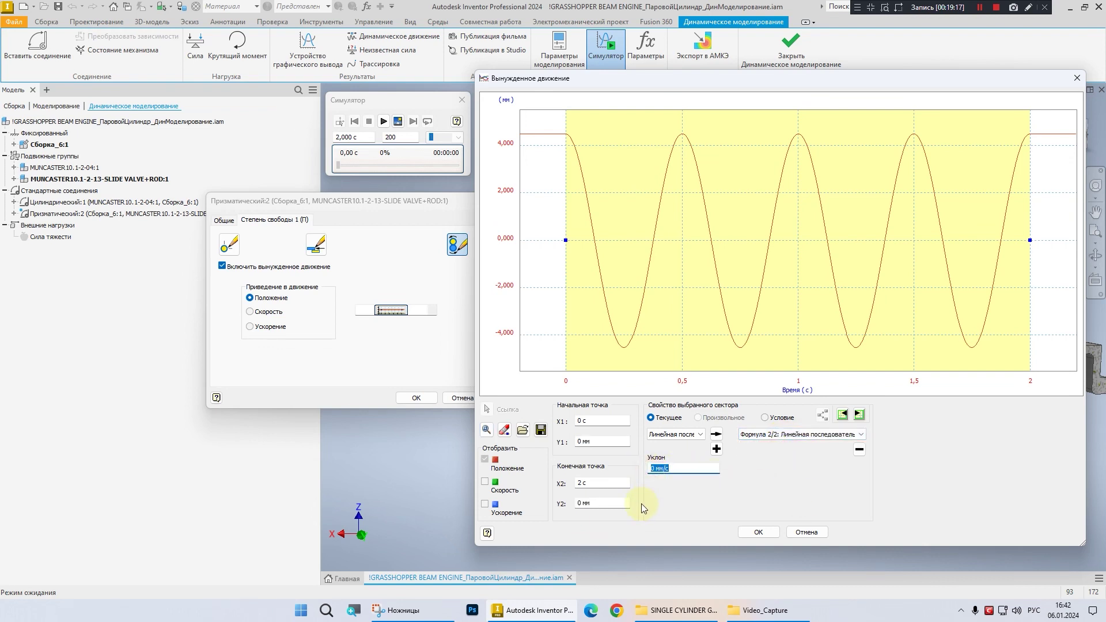
{"action": "type", "text": "1"}
{"action": "key", "text": "Return"}
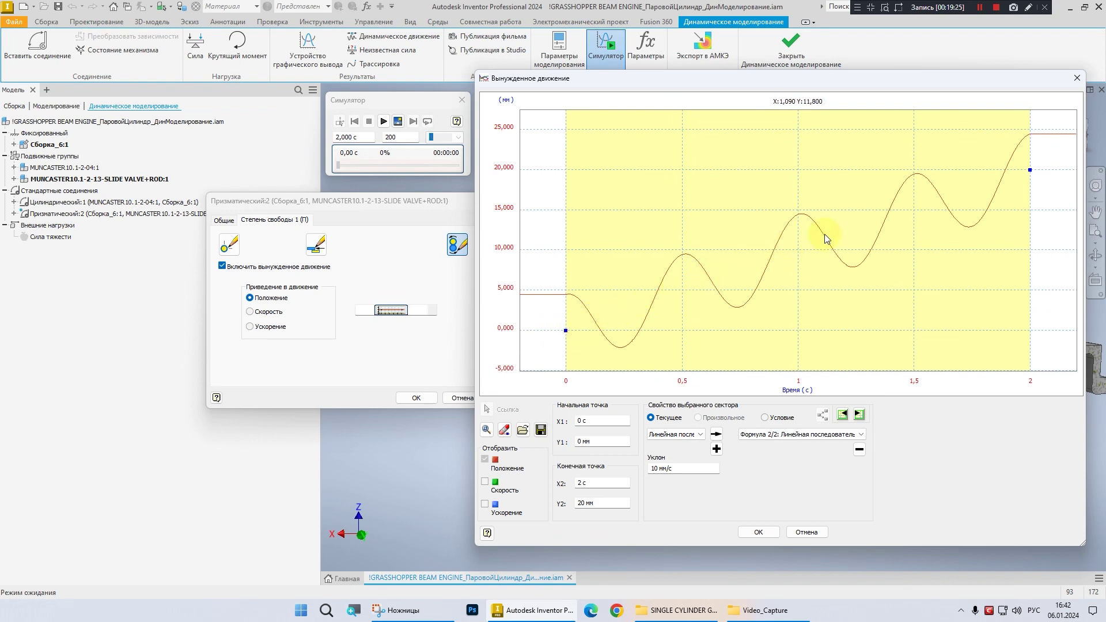
- Reset the linear sequence's slope to 0 mm/s, set its start point Y1 to 100 mm and accept the imposed motion
{"action": "left_click", "coordinate": [657, 466]}
{"action": "key", "text": "Return"}
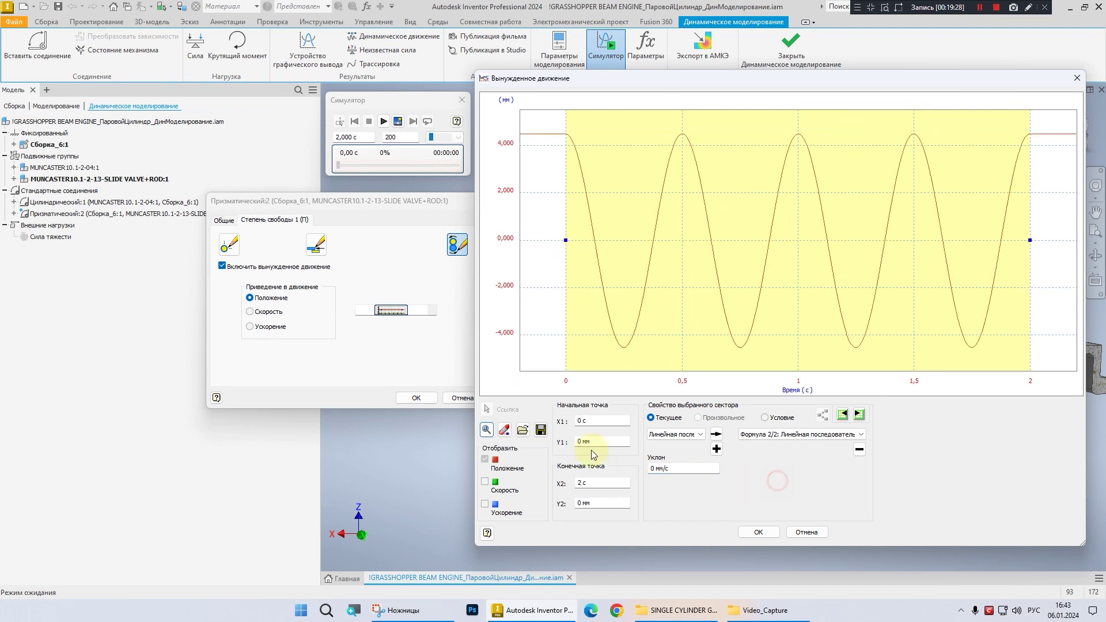
{"action": "left_click", "coordinate": [609, 440]}
{"action": "type", "text": "100"}
{"action": "left_click", "coordinate": [769, 472]}
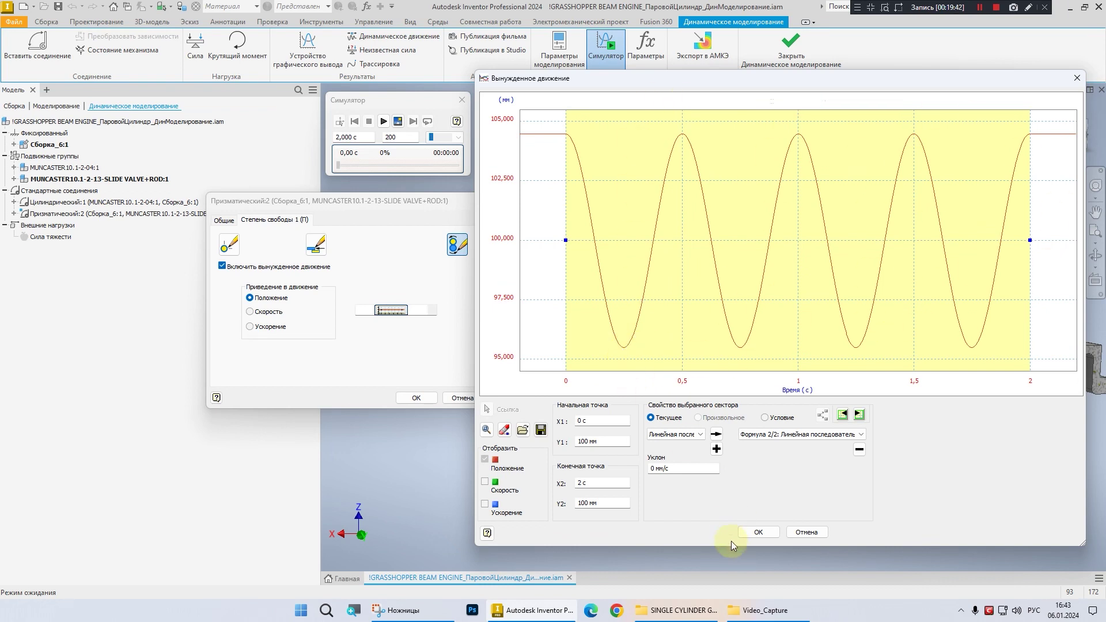
{"action": "left_click", "coordinate": [759, 532]}
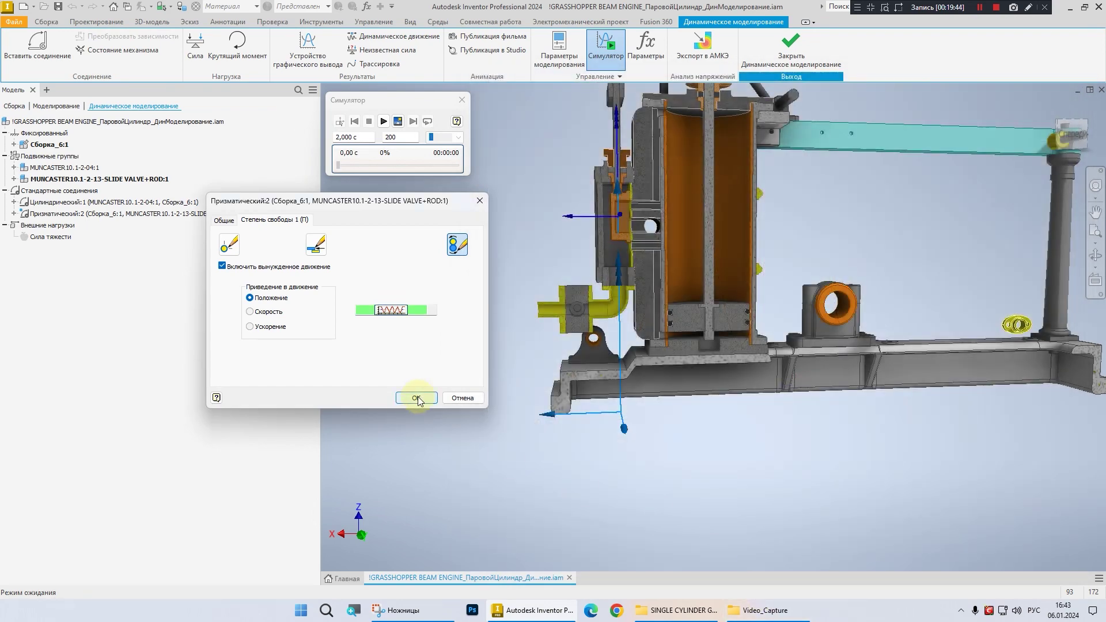
{"action": "left_click", "coordinate": [416, 398]}
- Run the 2 s dynamic simulation with 200 images to watch the slide valve's motion
{"action": "middle_click_drag", "start_coordinate": [516, 254], "coordinate": [457, 311]}
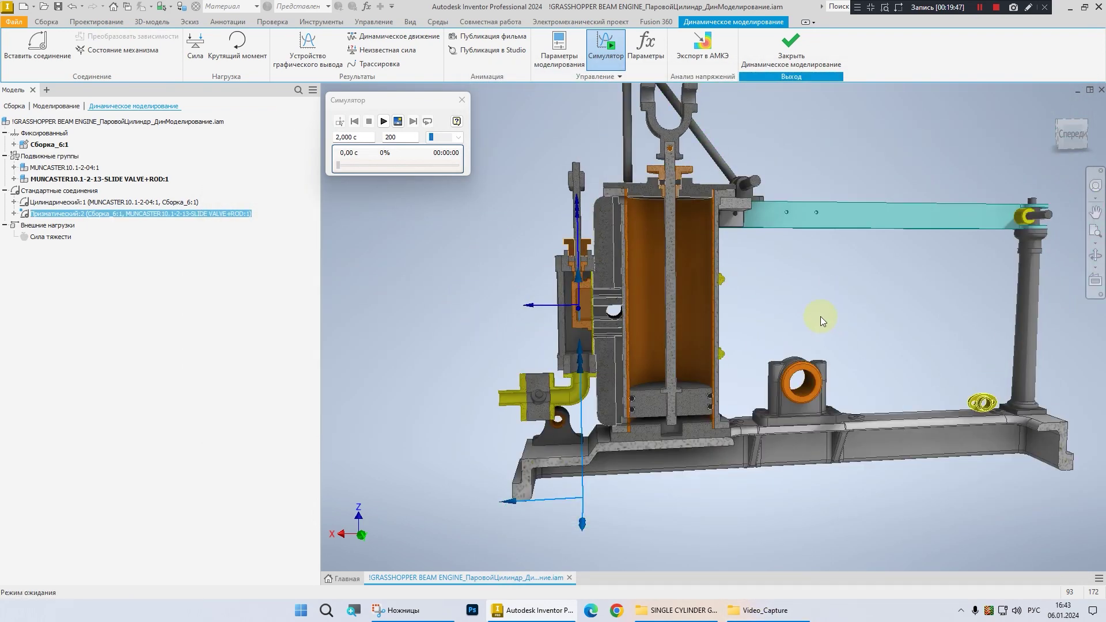
{"action": "middle_click_drag", "start_coordinate": [787, 309], "coordinate": [757, 340]}
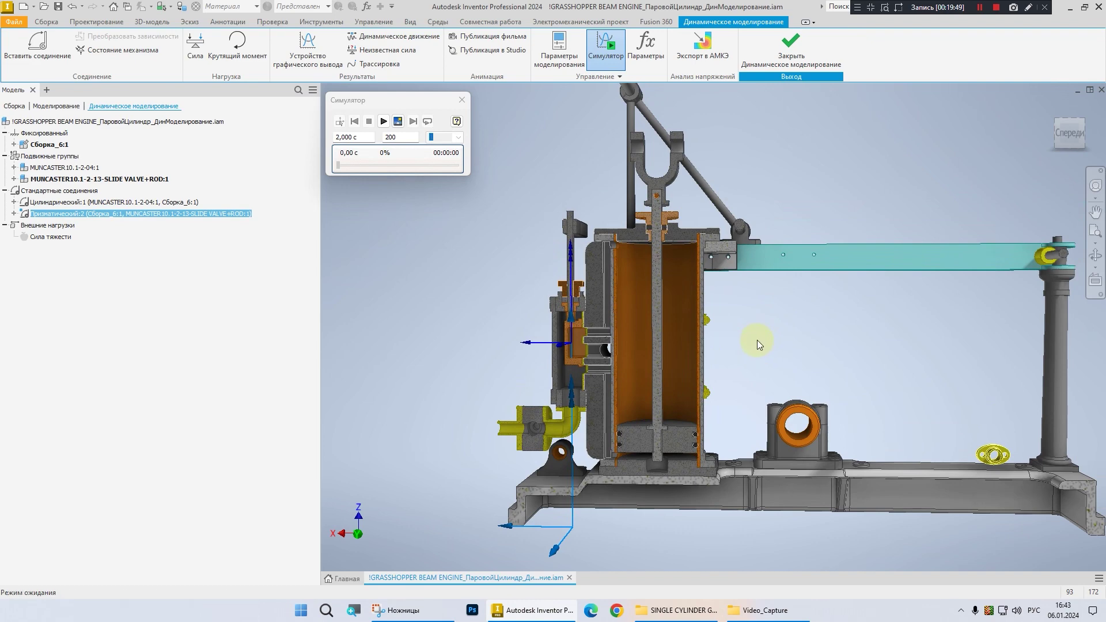
{"action": "double_click", "coordinate": [399, 137]}
{"action": "left_click_drag", "start_coordinate": [409, 100], "coordinate": [425, 105]}
{"action": "left_click", "coordinate": [399, 129]}
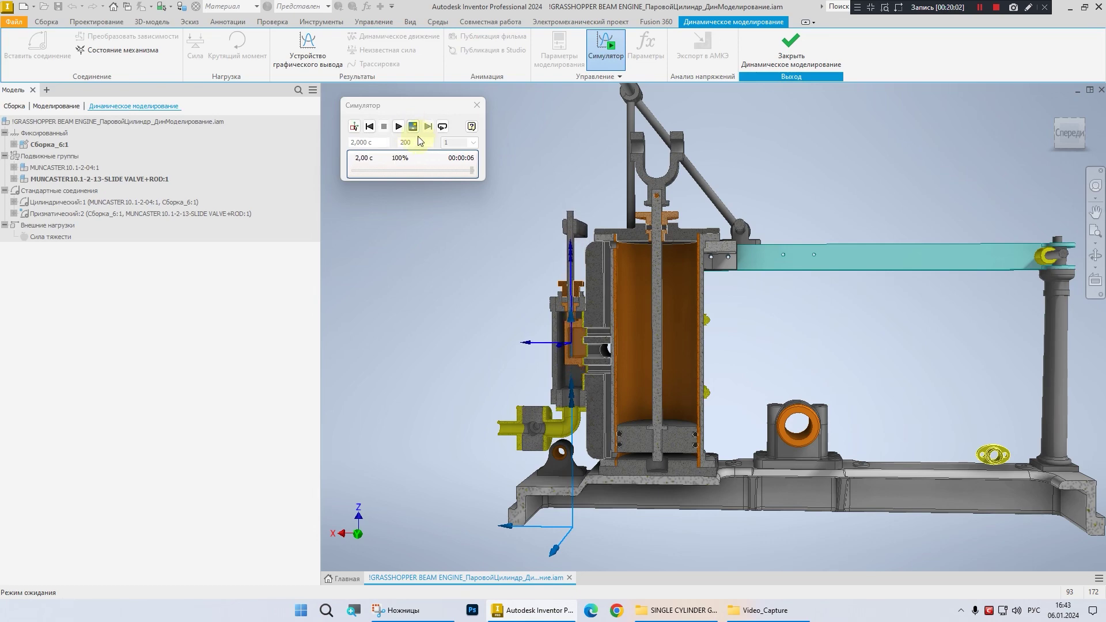
- Show the cylinder and slide valve close up from the front, and return the finished simulation to construction mode
{"action": "left_click", "coordinate": [505, 254]}
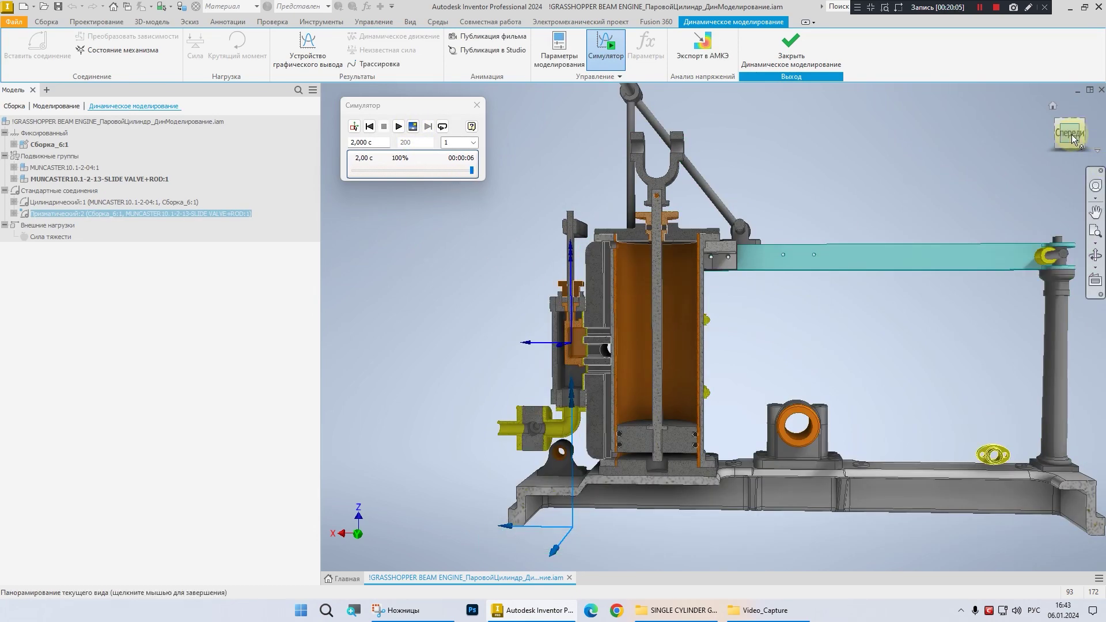
{"action": "left_click", "coordinate": [1069, 133]}
{"action": "scroll", "coordinate": [644, 338], "scroll_direction": "up", "scroll_amount": 5}
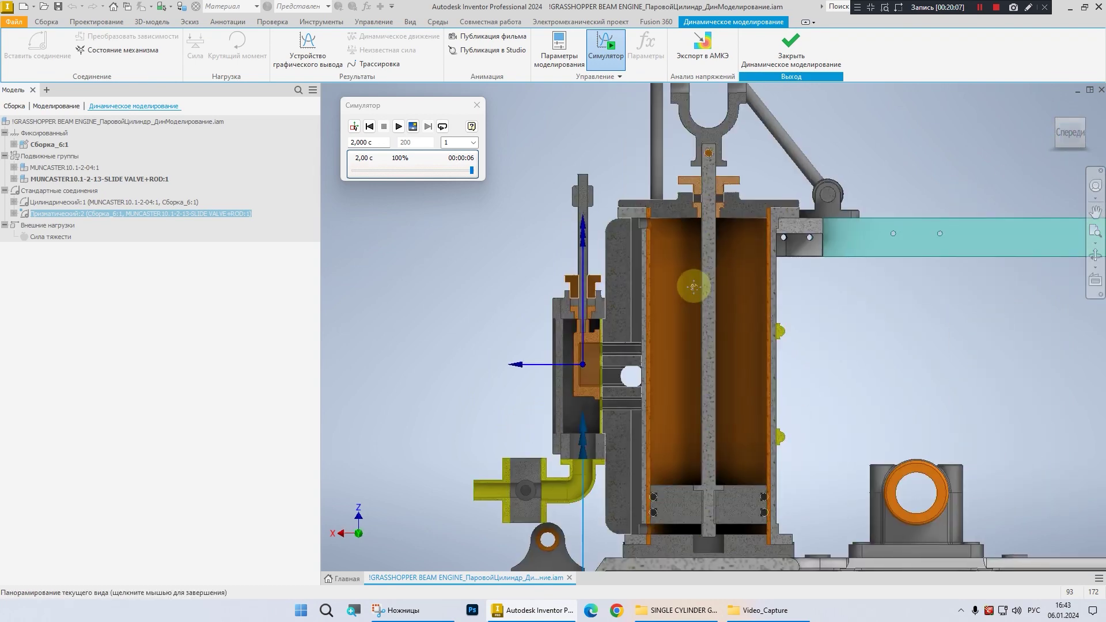
{"action": "left_click", "coordinate": [830, 370]}
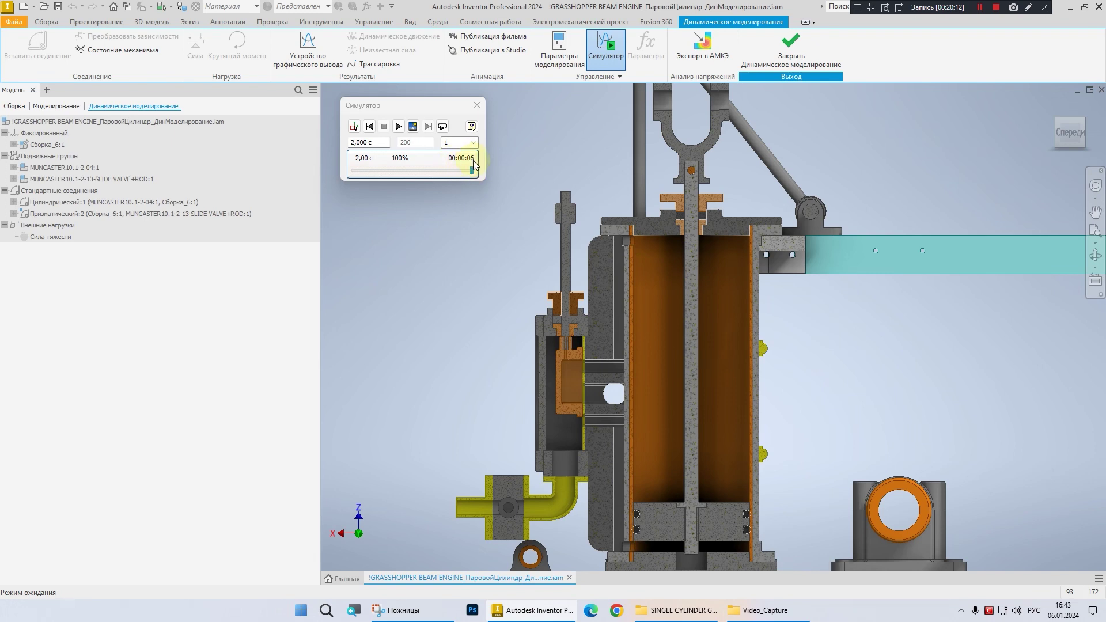
{"action": "left_click", "coordinate": [369, 127]}
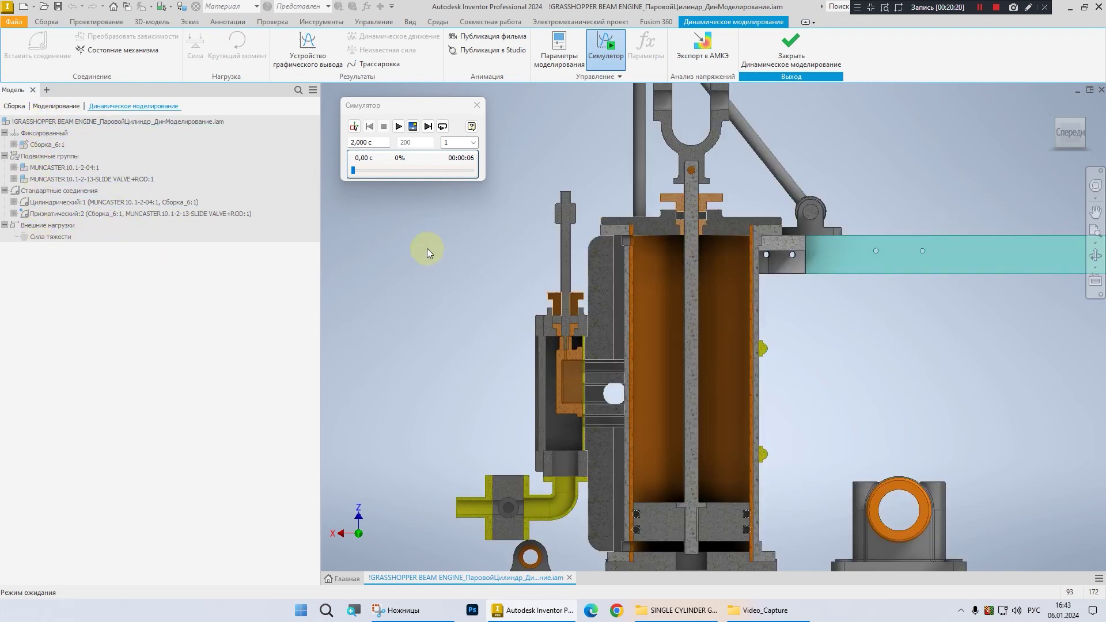
{"action": "left_click", "coordinate": [354, 127]}
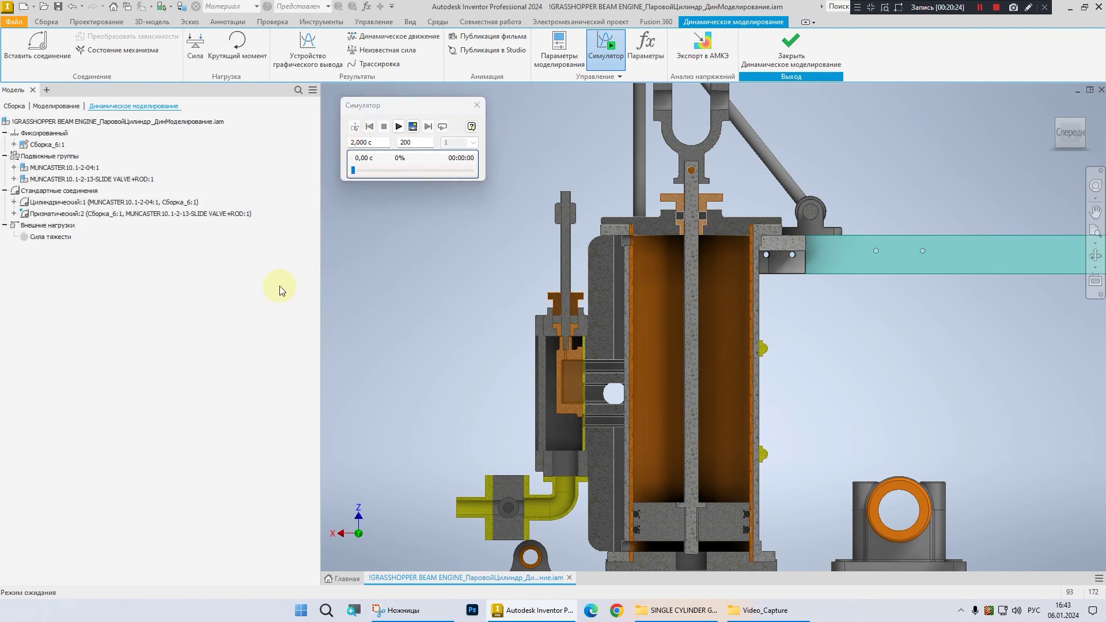
- Rerun the simulation with screen refresh during calculation disabled, and scrub back from its end to inspect the valve's positions
{"action": "left_click", "coordinate": [413, 127]}
{"action": "left_click", "coordinate": [398, 126]}
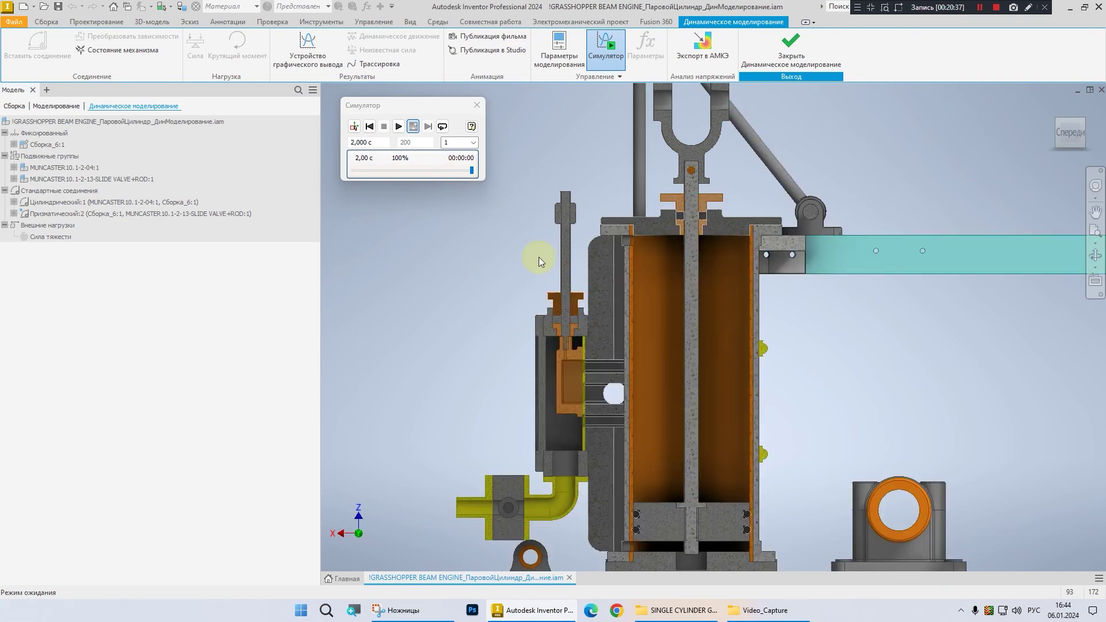
{"action": "middle_click_drag", "start_coordinate": [482, 249], "coordinate": [444, 241]}
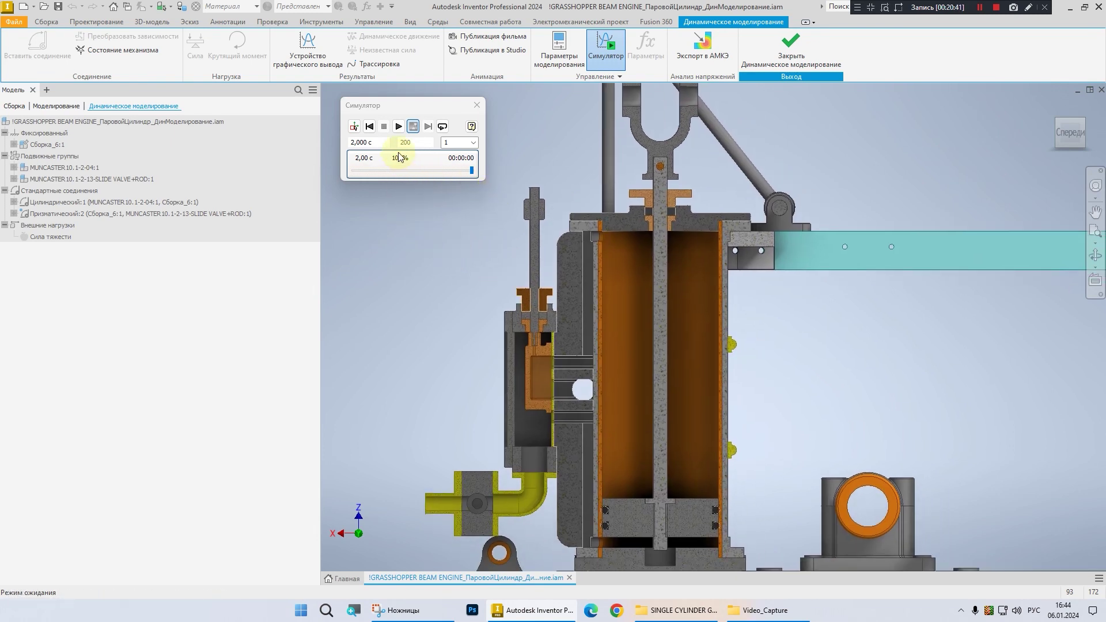
{"action": "mouse_move", "coordinate": [469, 166]}
{"action": "left_mouse_down"}
{"action": "mouse_move", "coordinate": [397, 172]}
{"action": "mouse_move", "coordinate": [445, 168]}
{"action": "mouse_move", "coordinate": [457, 170]}
{"action": "mouse_move", "coordinate": [399, 174]}
{"action": "mouse_move", "coordinate": [462, 171]}
{"action": "mouse_move", "coordinate": [461, 181]}
{"action": "mouse_move", "coordinate": [464, 172]}
{"action": "left_mouse_up"}
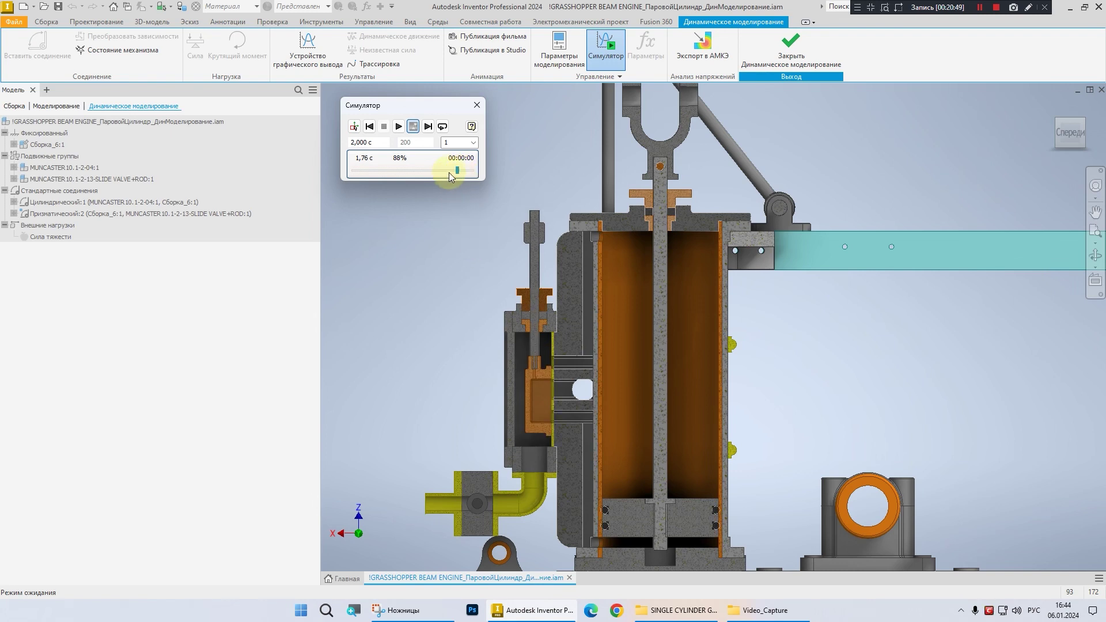
- Replay the calculated slide valve motion from the start, and return the simulation to construction mode
{"action": "left_click", "coordinate": [370, 126]}
{"action": "left_click", "coordinate": [398, 126]}
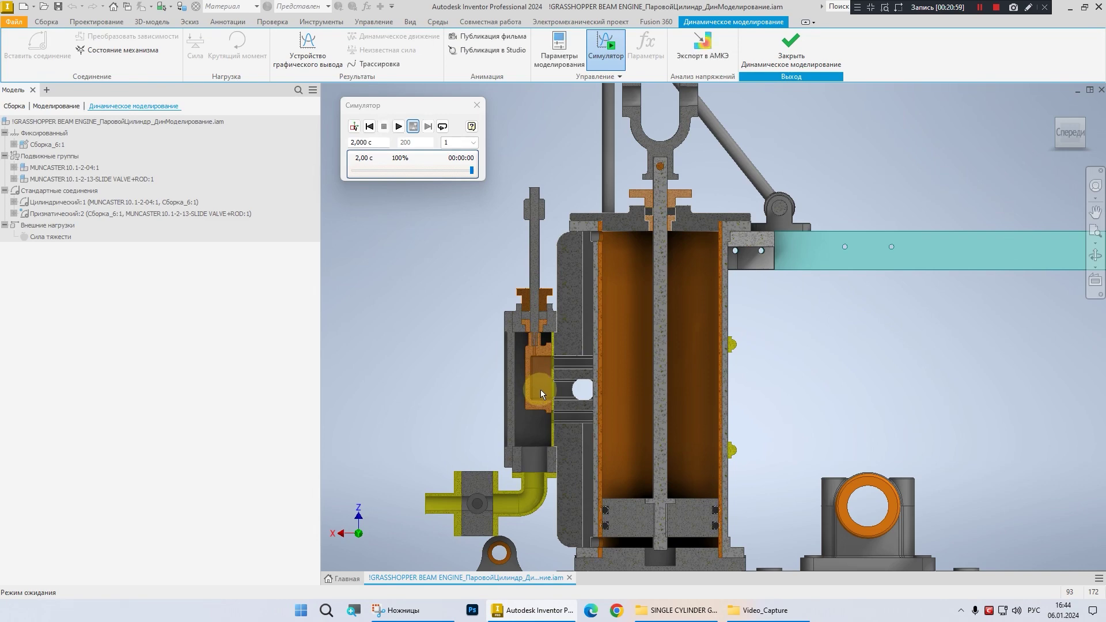
{"action": "left_click", "coordinate": [368, 127]}
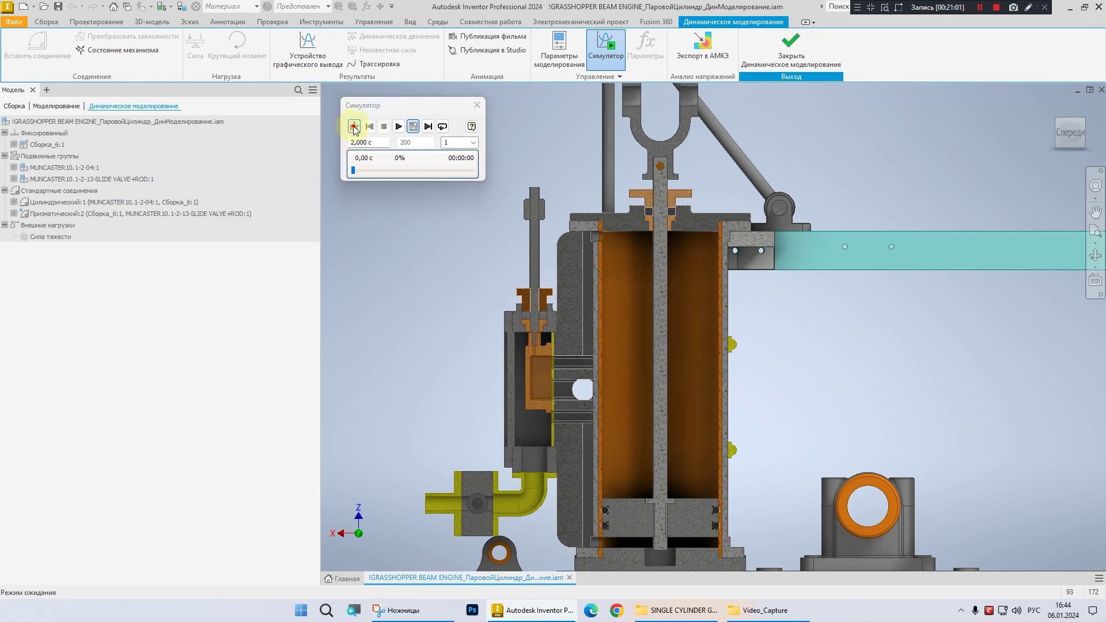
{"action": "scroll", "coordinate": [735, 281], "scroll_direction": "down", "scroll_amount": 3}
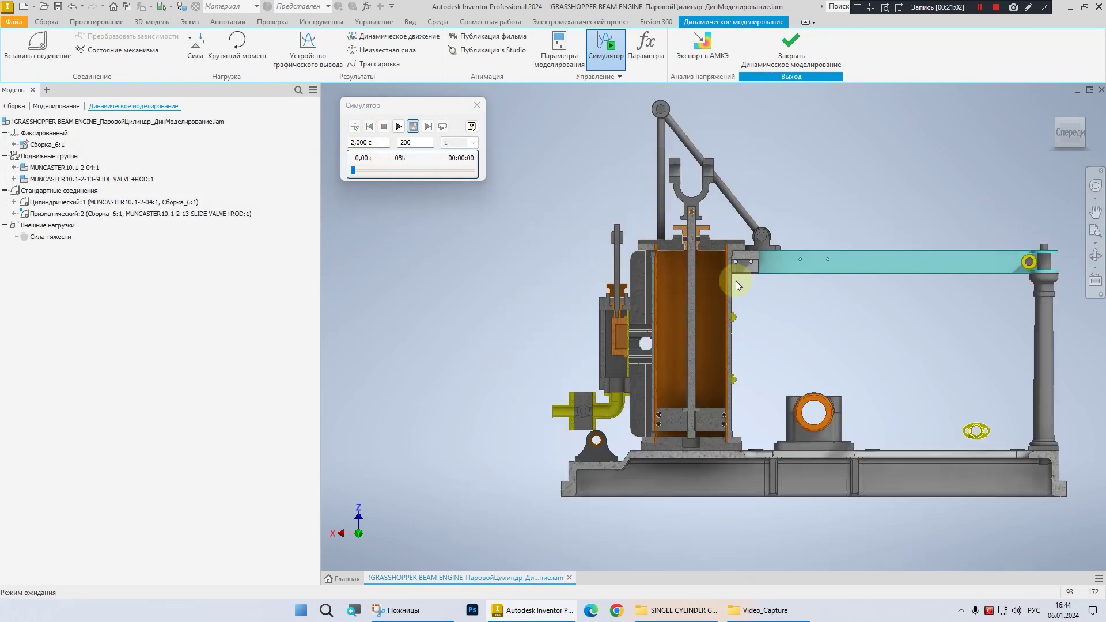
{"action": "middle_click_drag", "start_coordinate": [803, 344], "coordinate": [714, 355]}
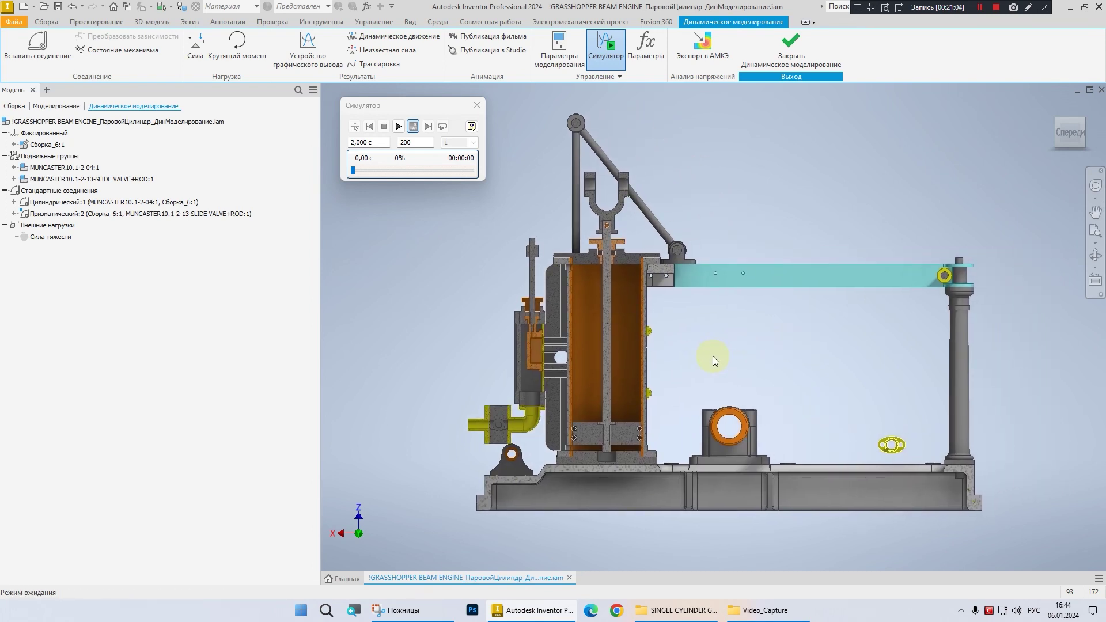